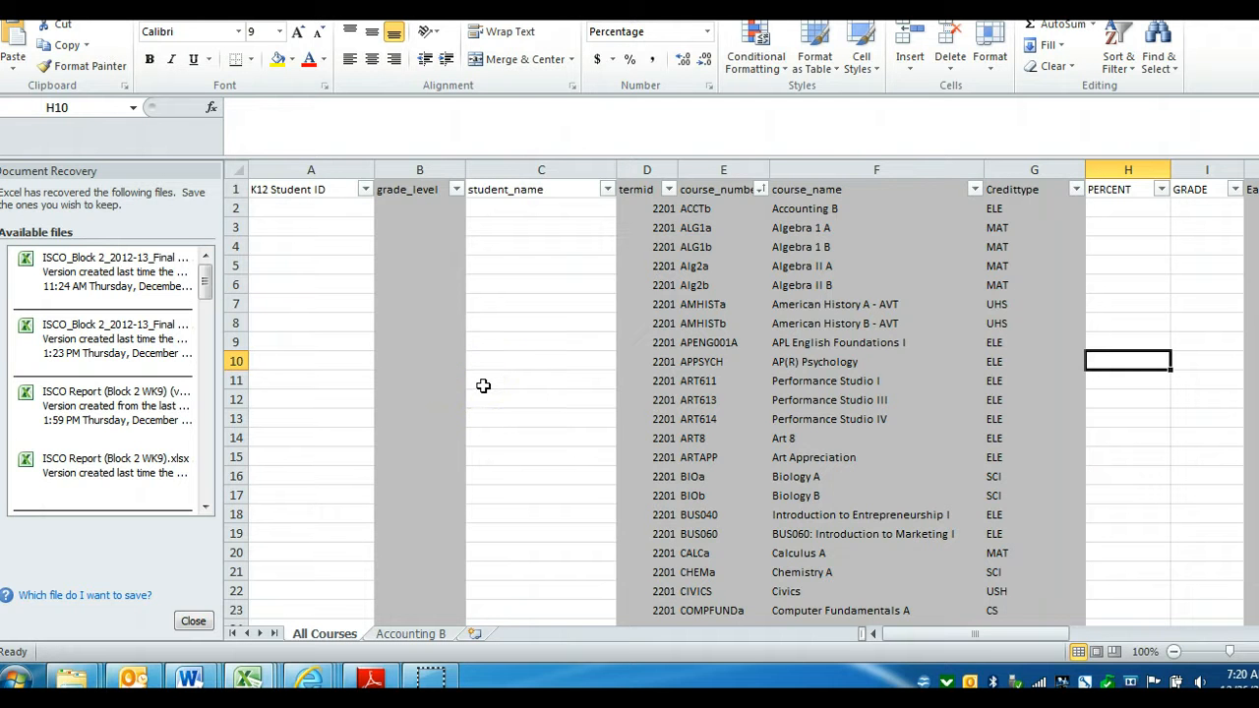
- Switch to the grade closeout document in Word and highlight the instructions on filtering courses and inserting grade information
click(190, 686)
click(362, 563)
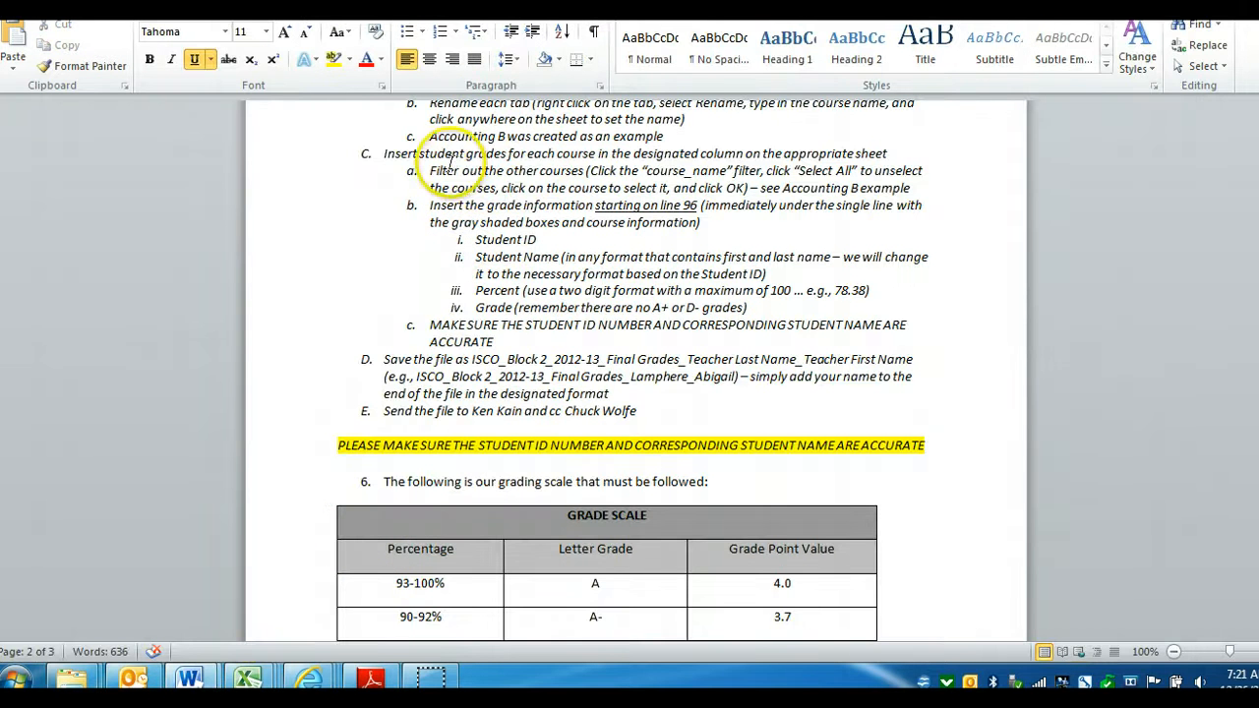
drag(431, 169, 729, 223)
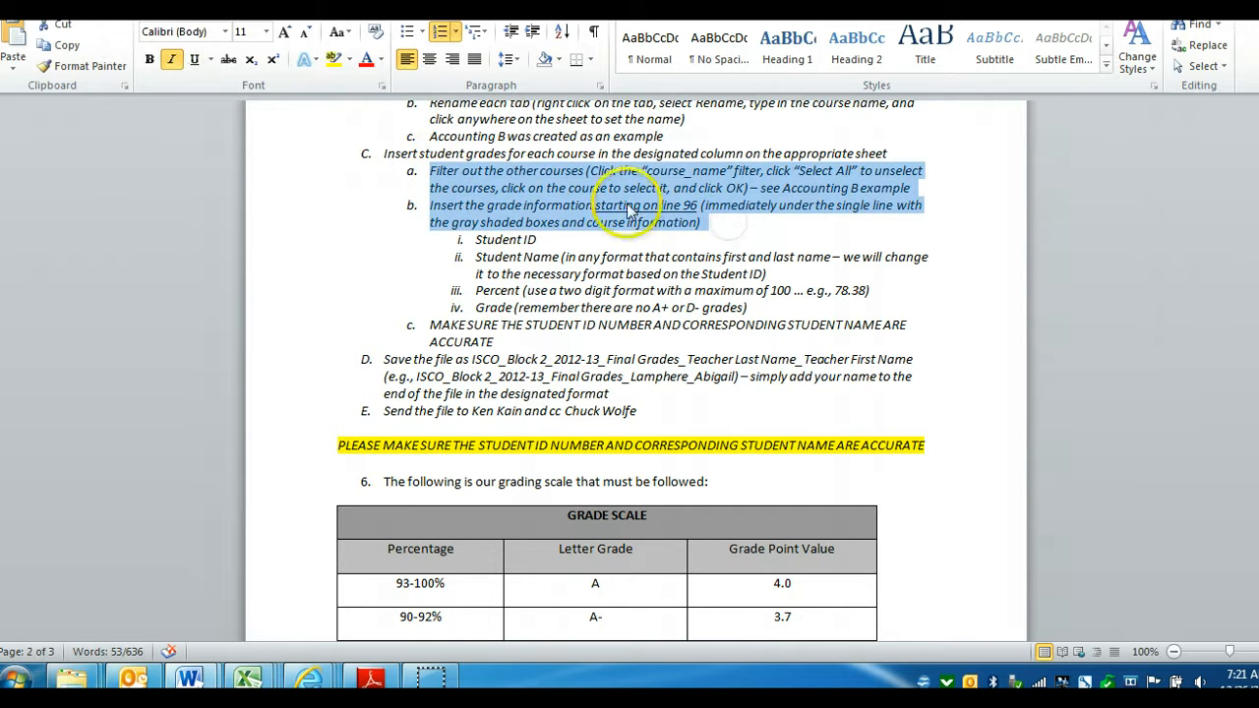
click(554, 209)
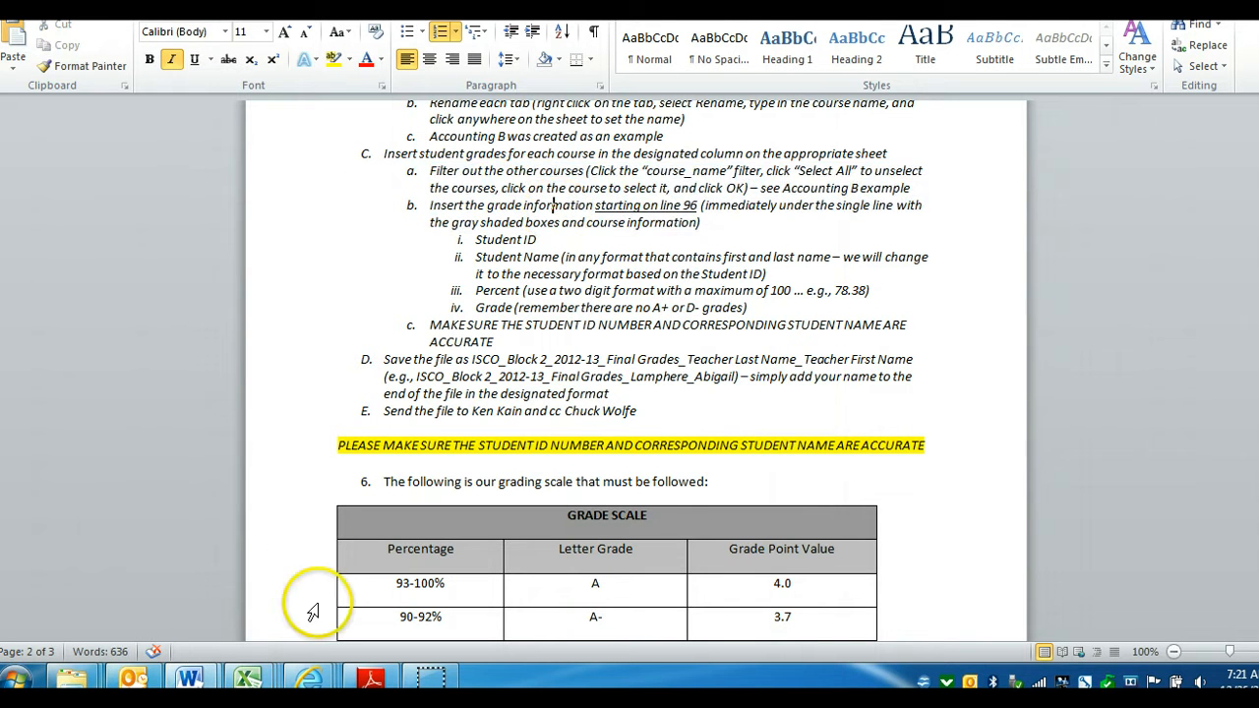
- In the final grades Excel workbook, filter course_name on the All Courses sheet to only Computer Fundamentals A and select cell A96
mouse_move(252, 689)
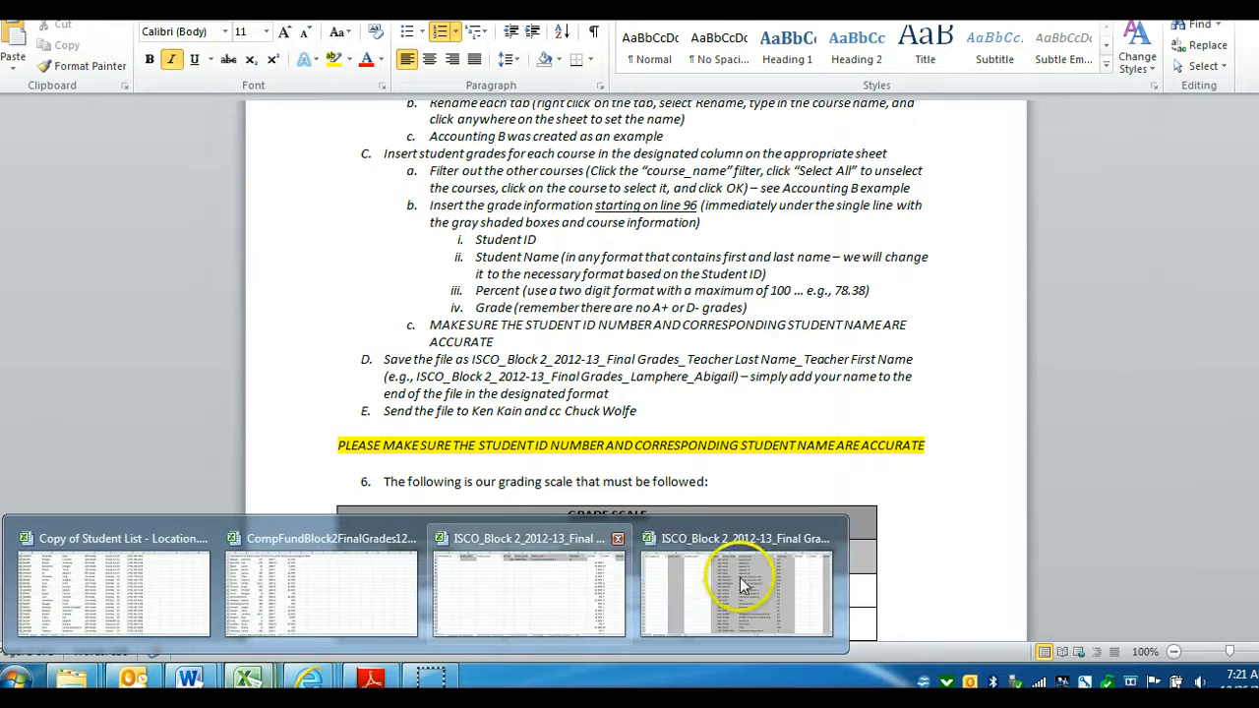
click(737, 578)
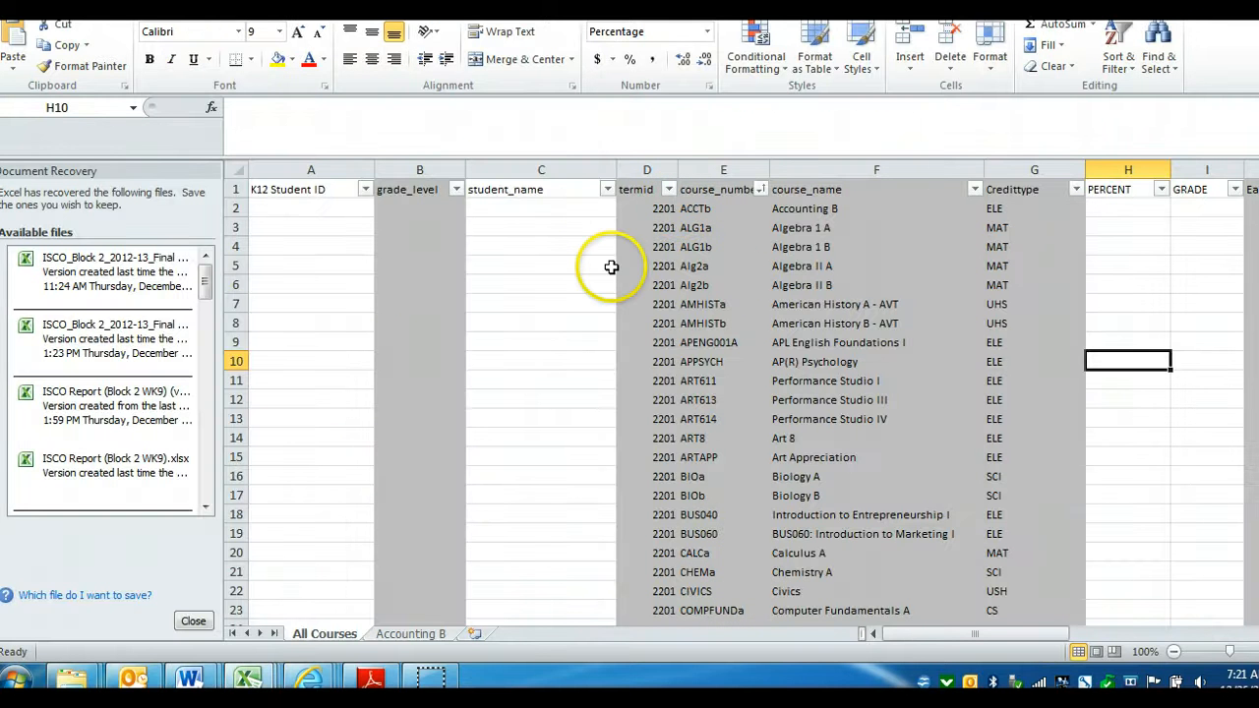
click(759, 189)
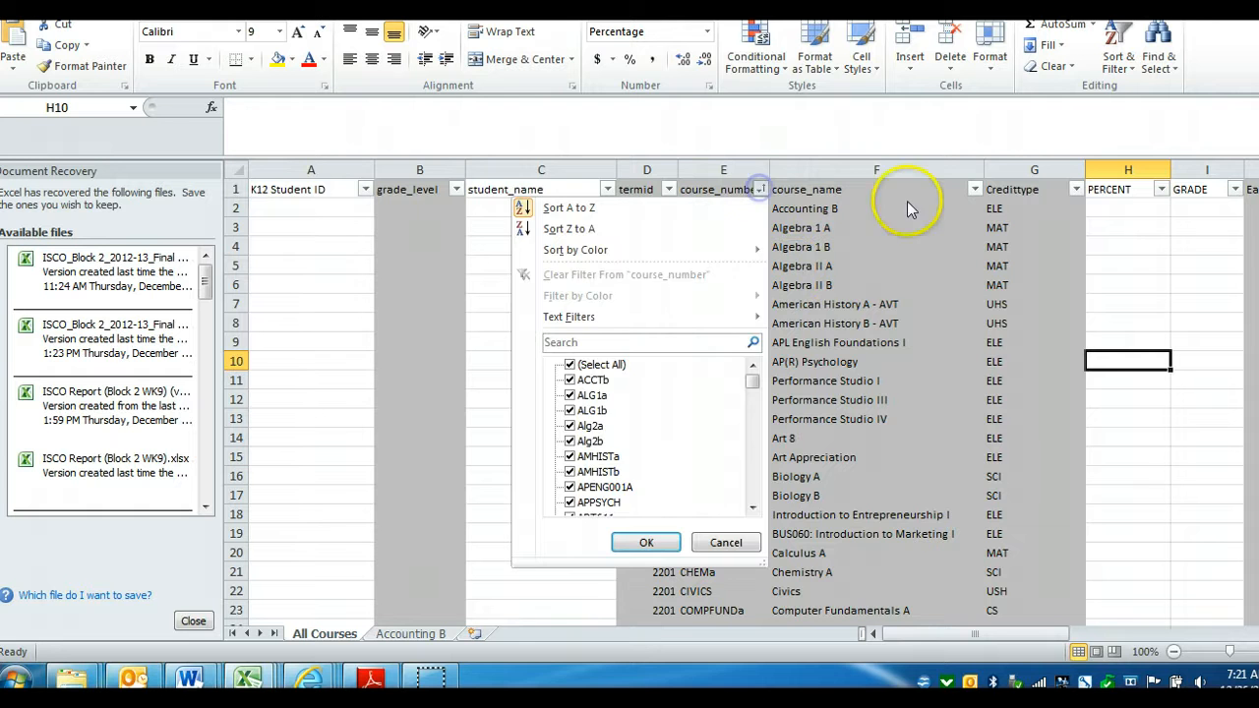
click(975, 192)
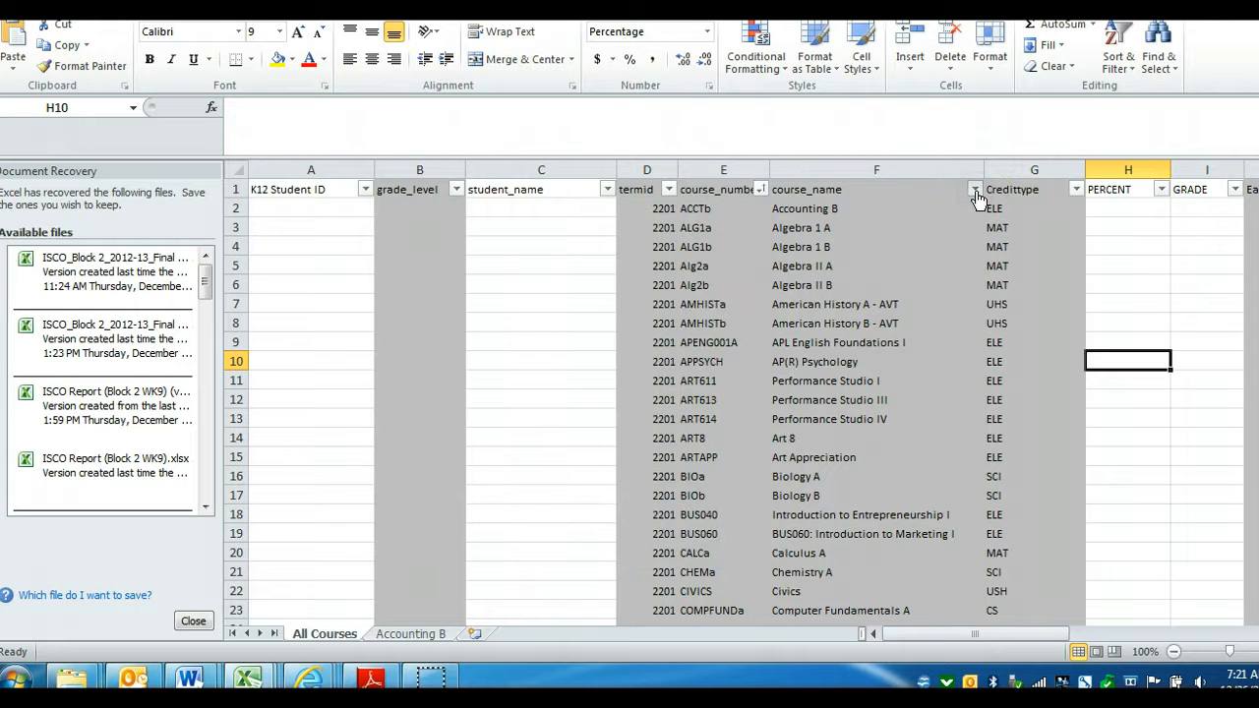
click(975, 192)
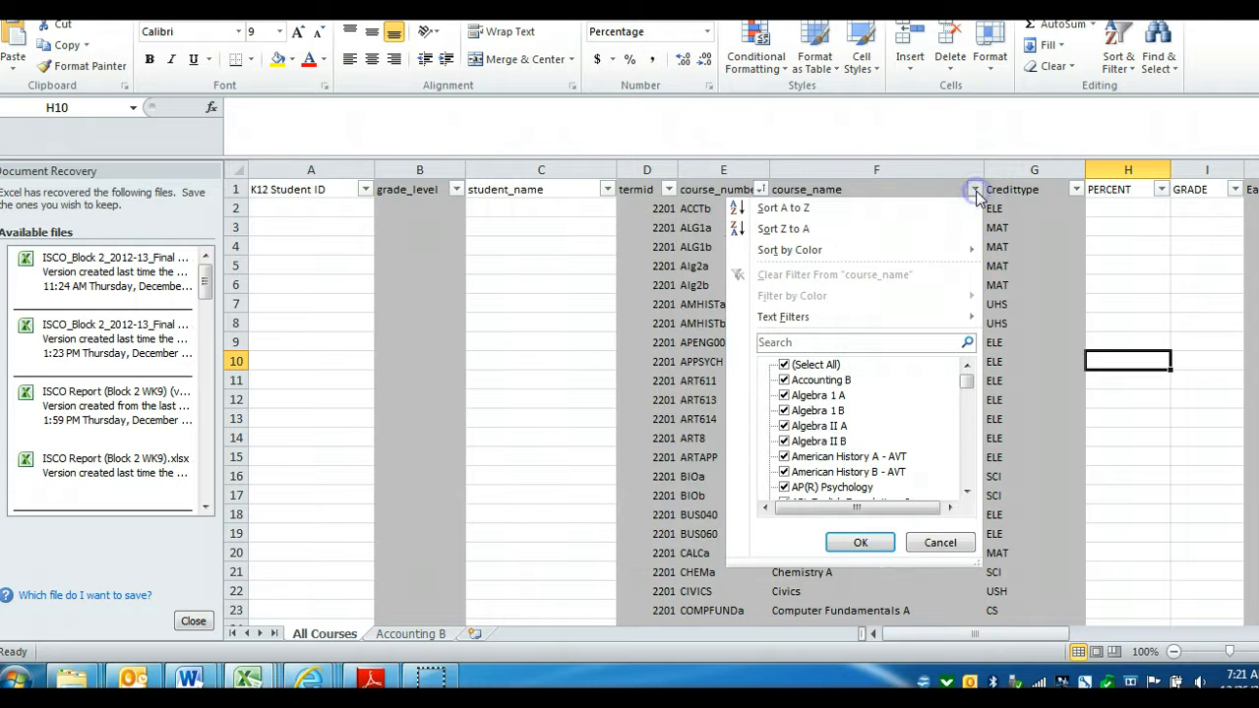
click(786, 366)
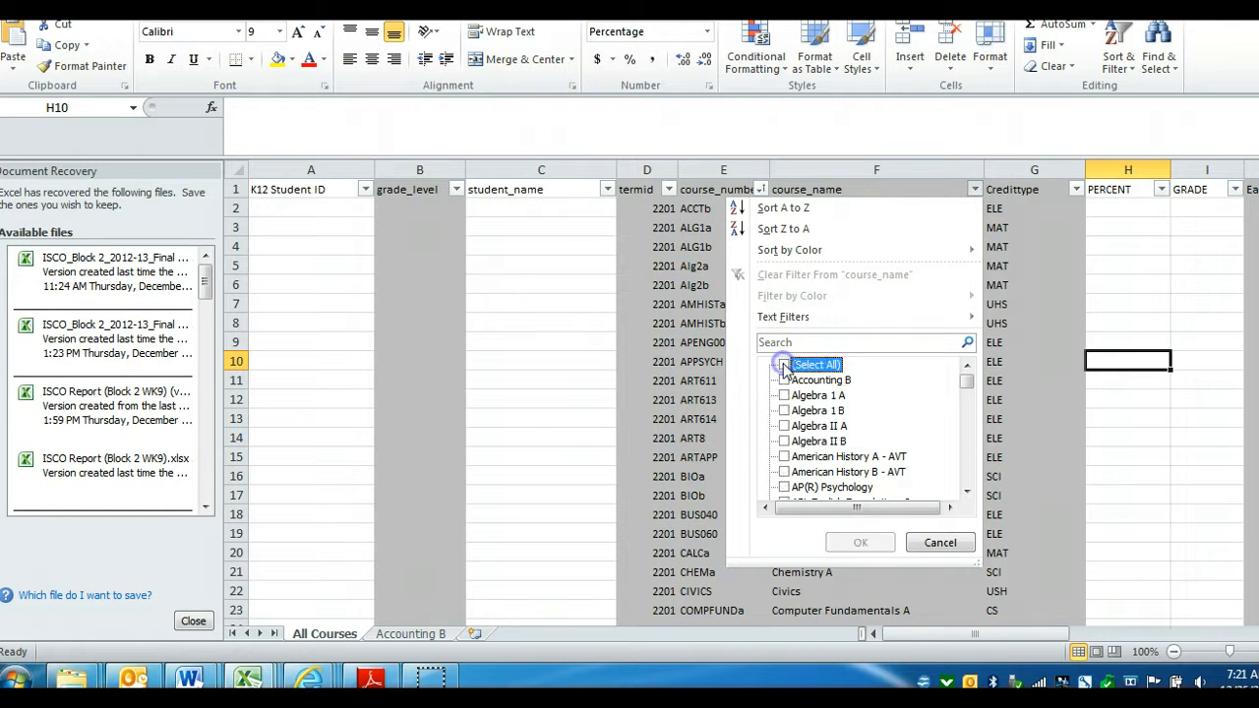
click(967, 493)
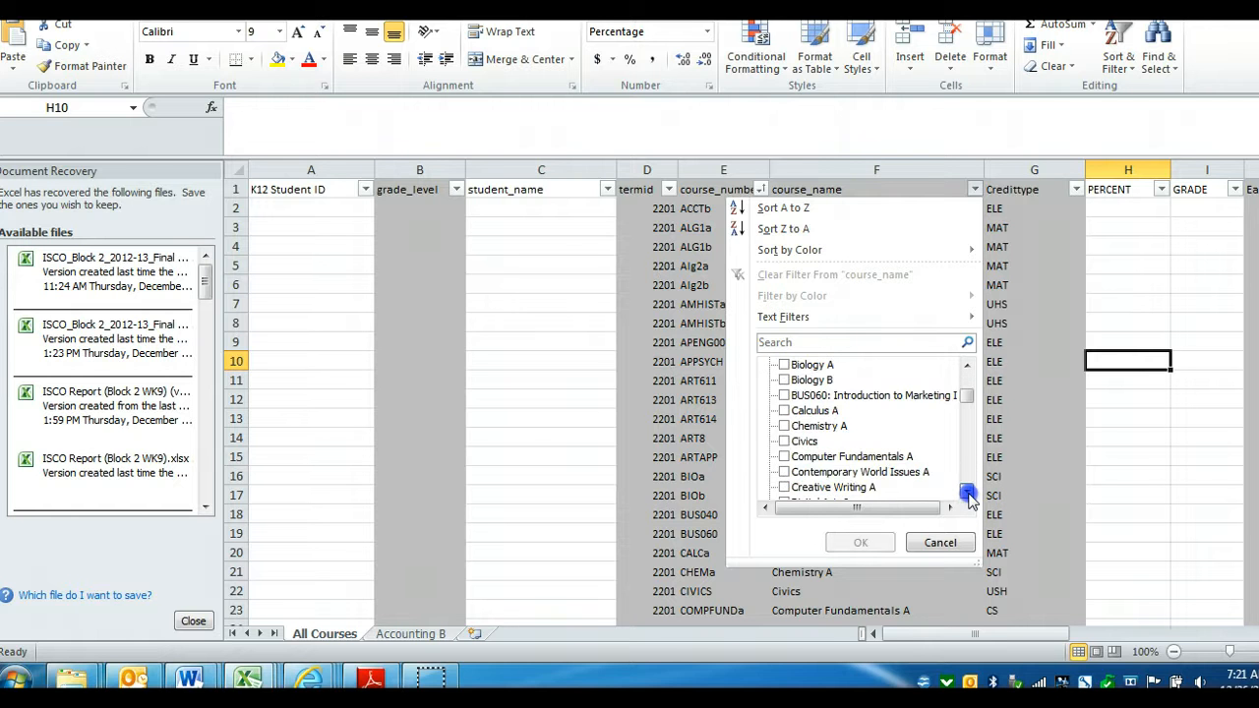
click(968, 493)
click(968, 493)
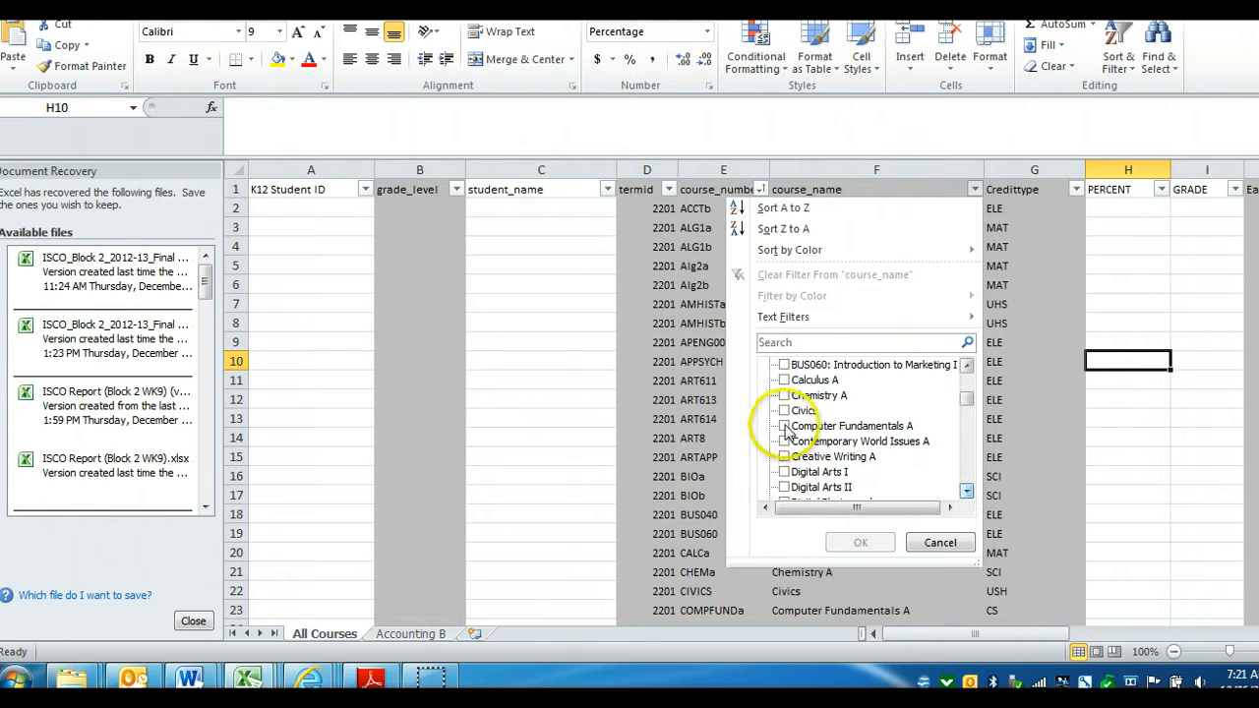
click(784, 426)
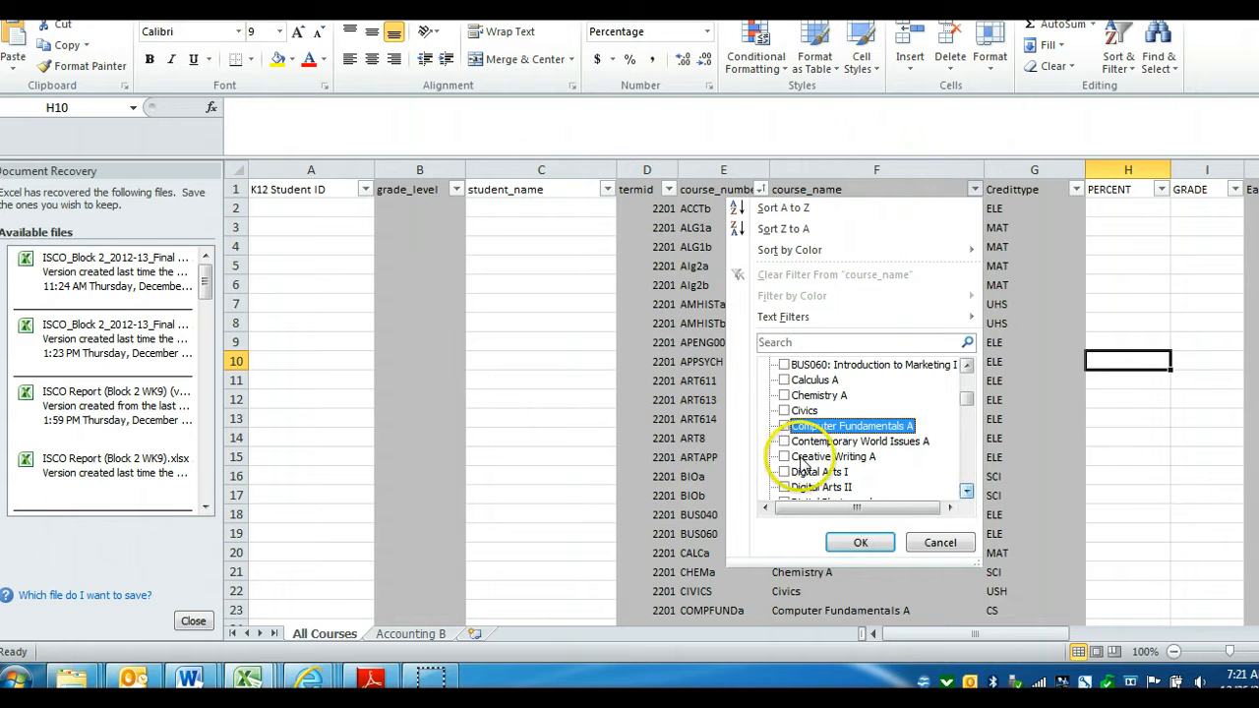
click(857, 542)
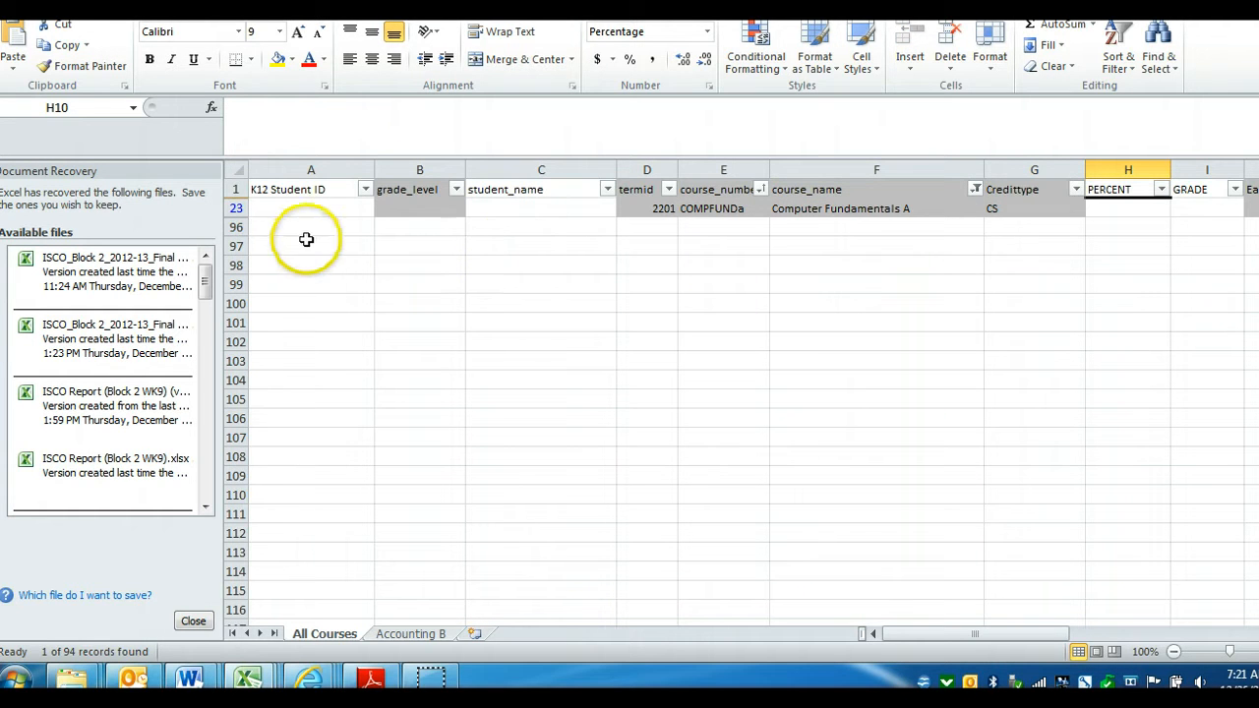
click(270, 230)
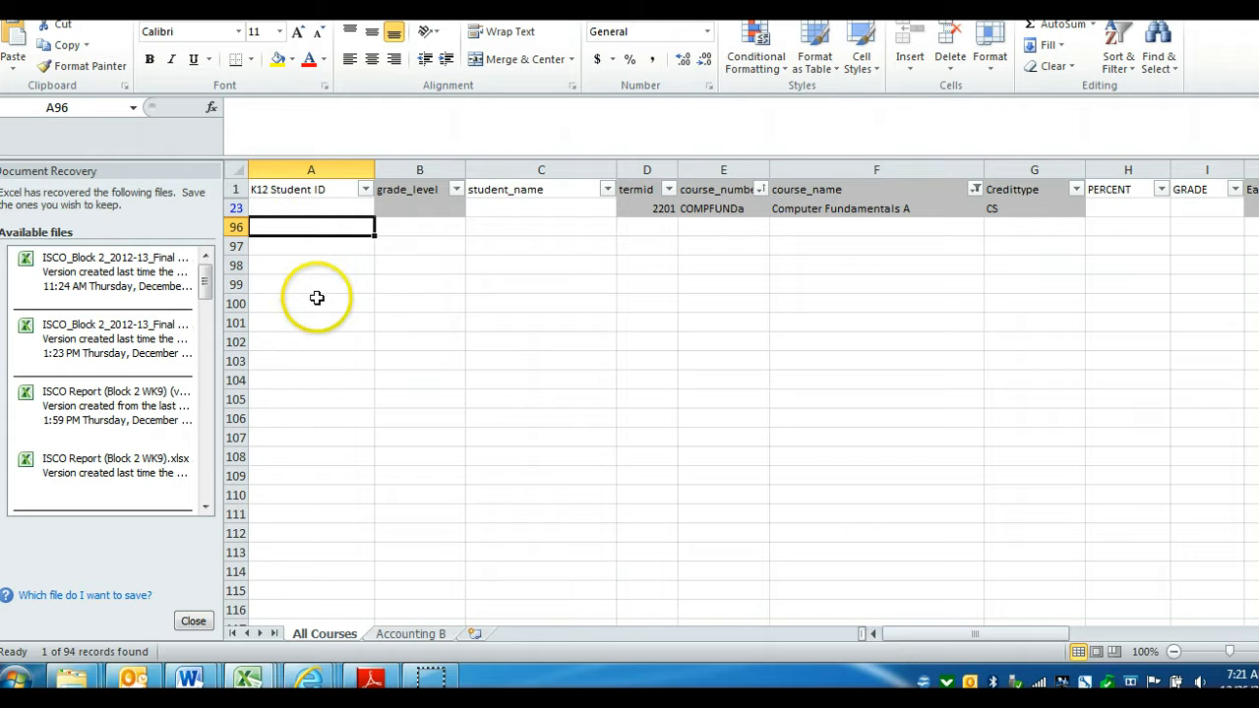
- Review the Word grade closeout instructions on starting at line 96 and on which student ID, name, percent and grade details to insert
mouse_move(191, 675)
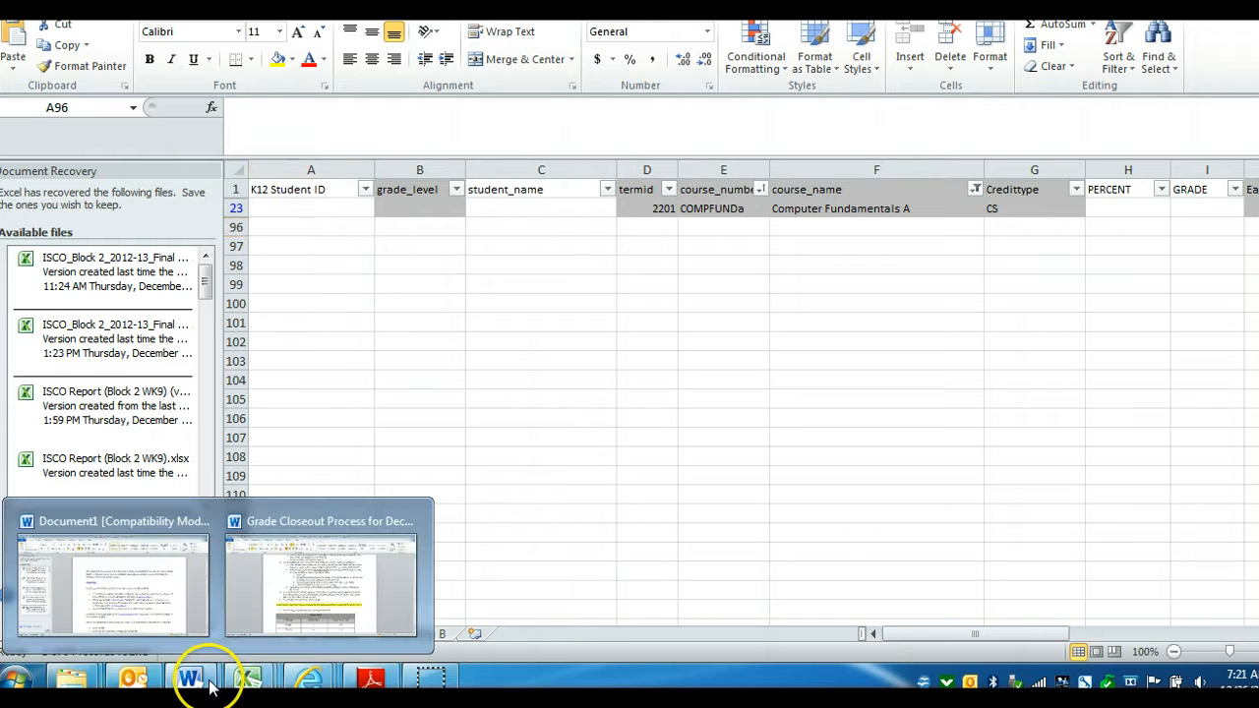
click(323, 586)
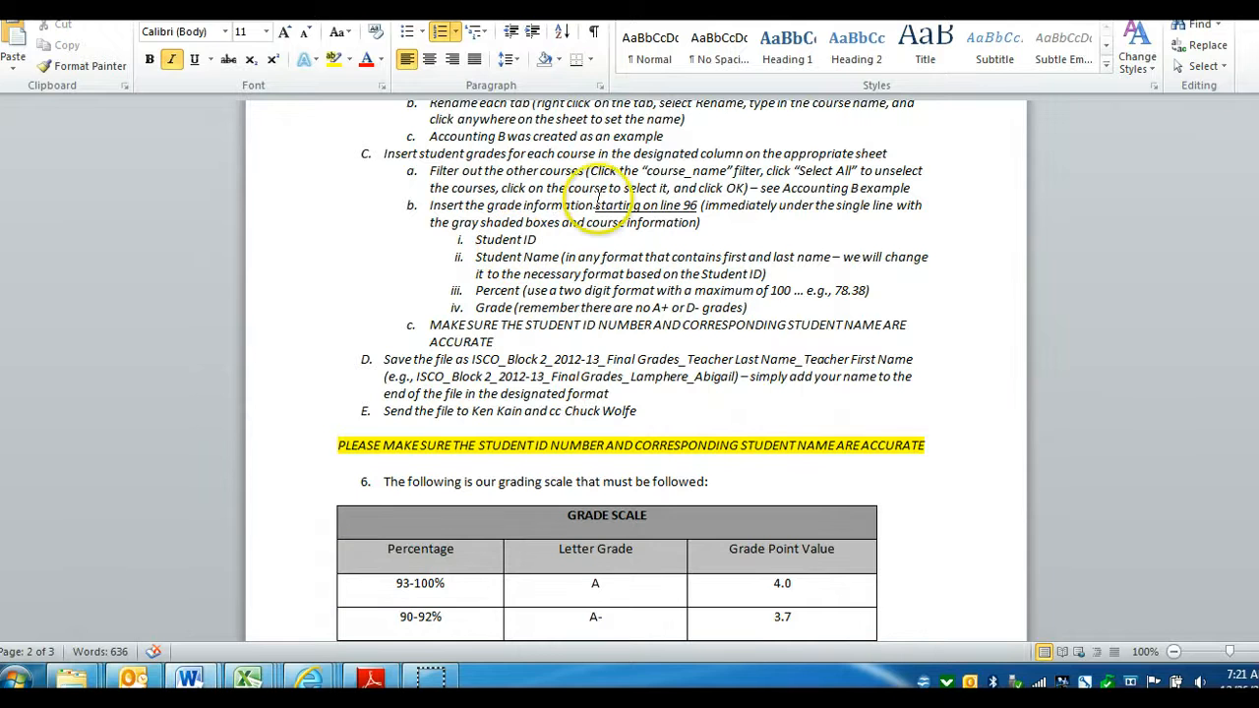
click(463, 205)
drag(462, 206, 751, 204)
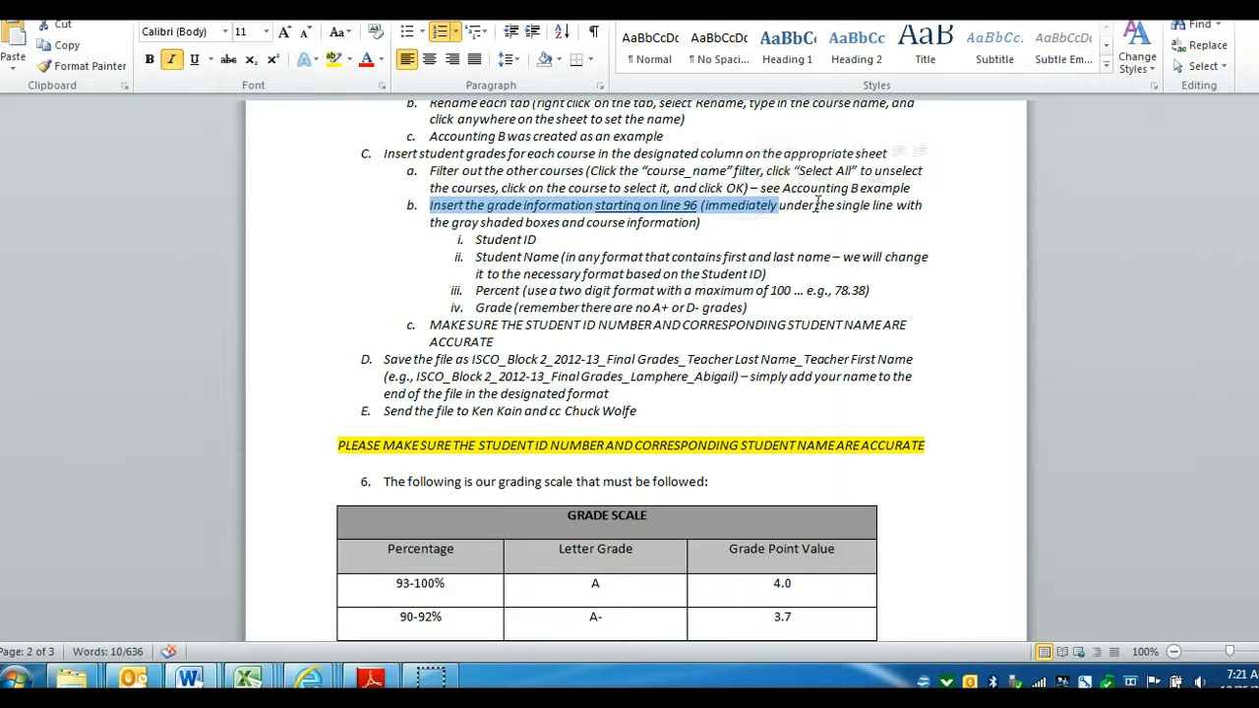
click(817, 204)
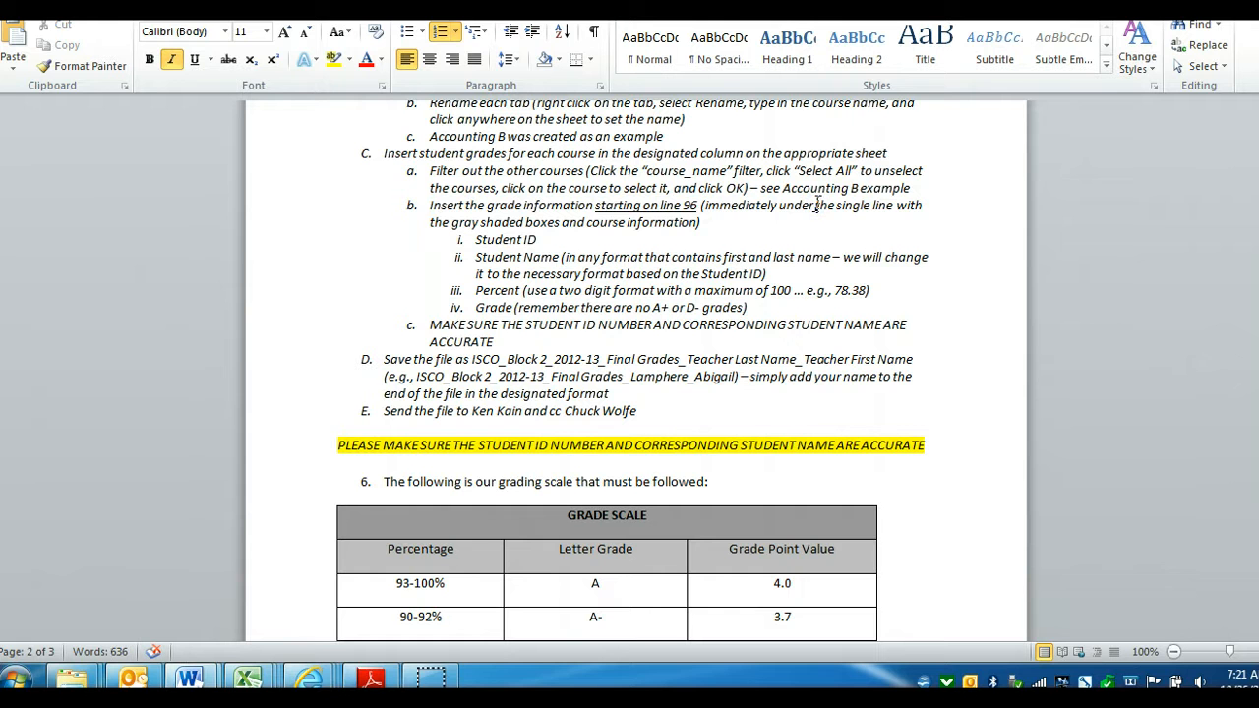
click(479, 241)
drag(479, 241, 564, 260)
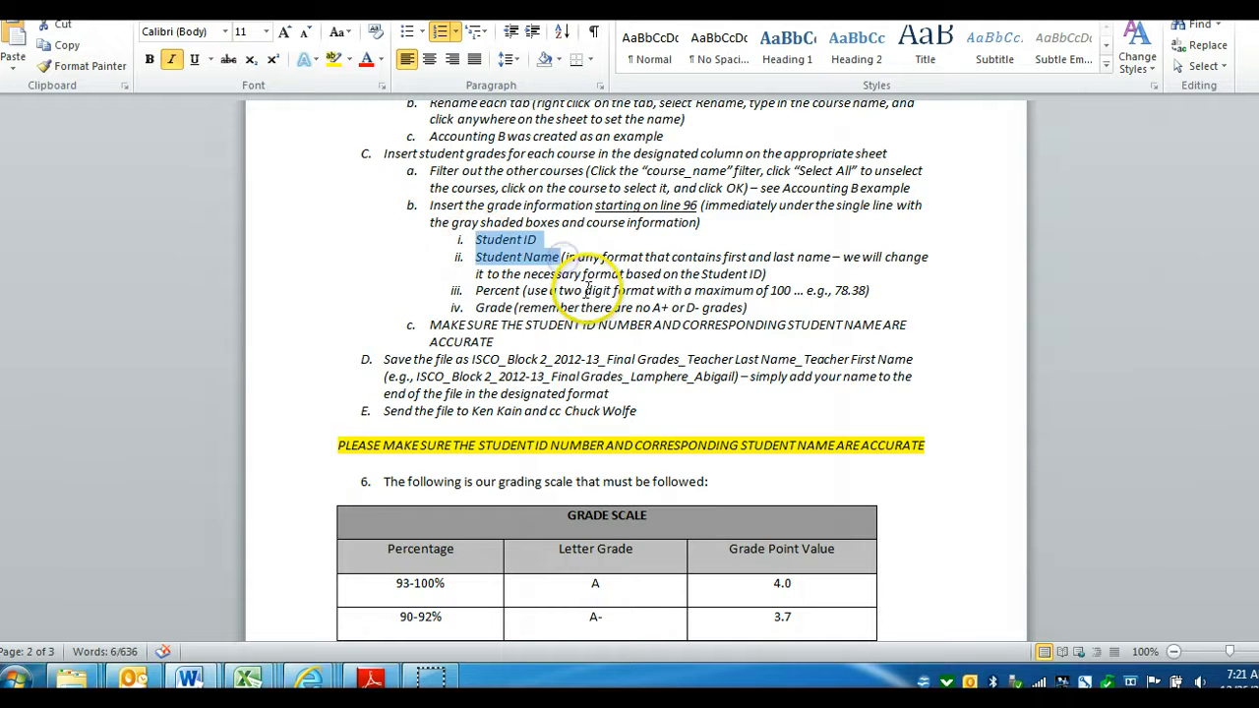
click(587, 290)
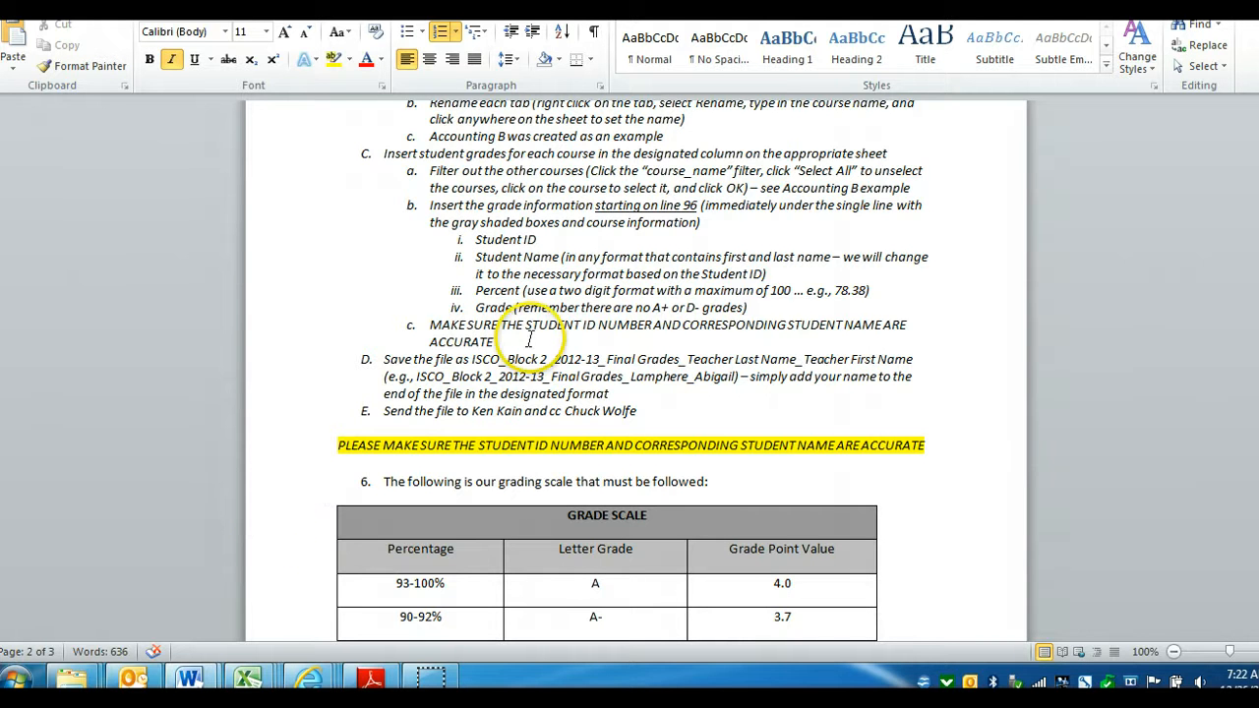
- Switch to the Computer Fundamentals A course in Internet Explorer and examine the first student's course grade in its gradebook
right_click(310, 679)
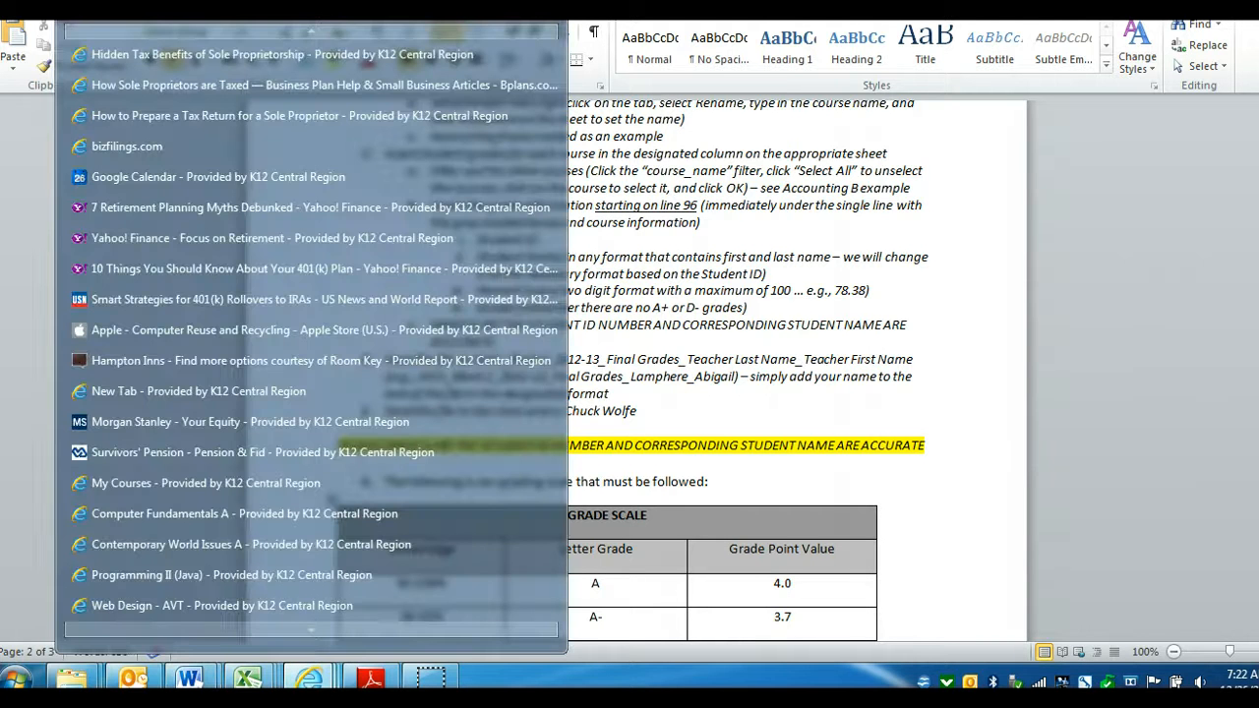
click(269, 516)
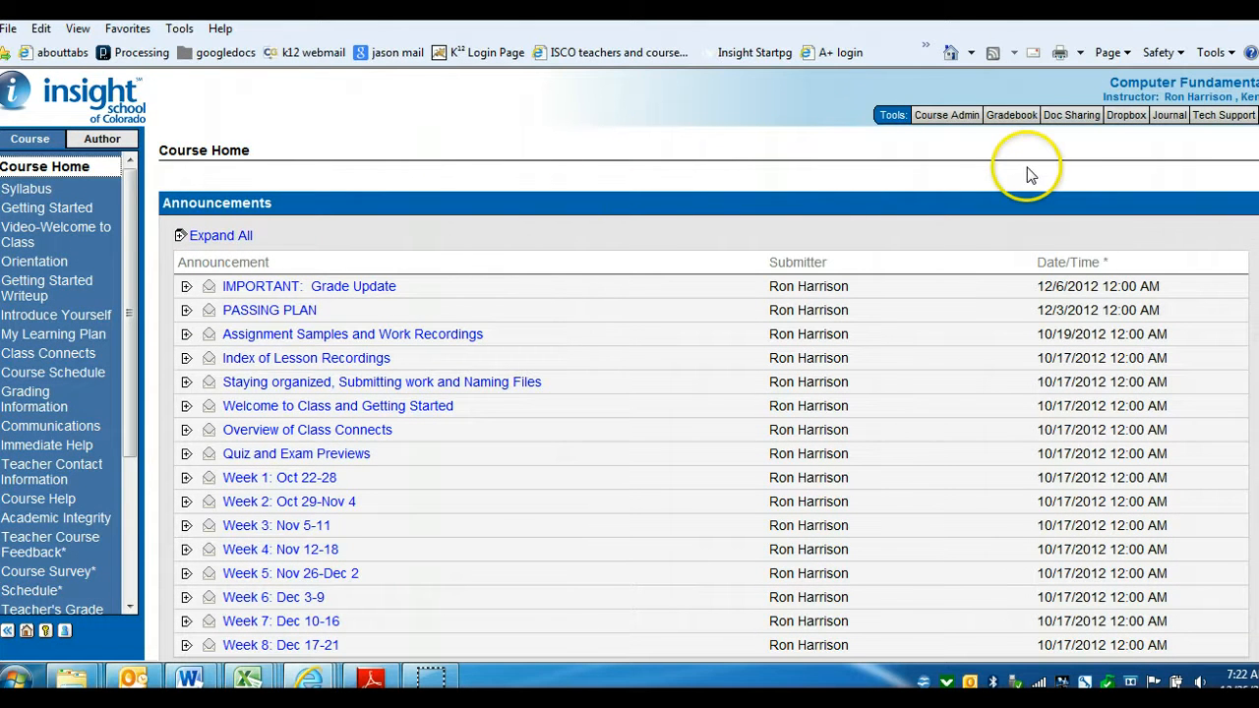
click(1012, 116)
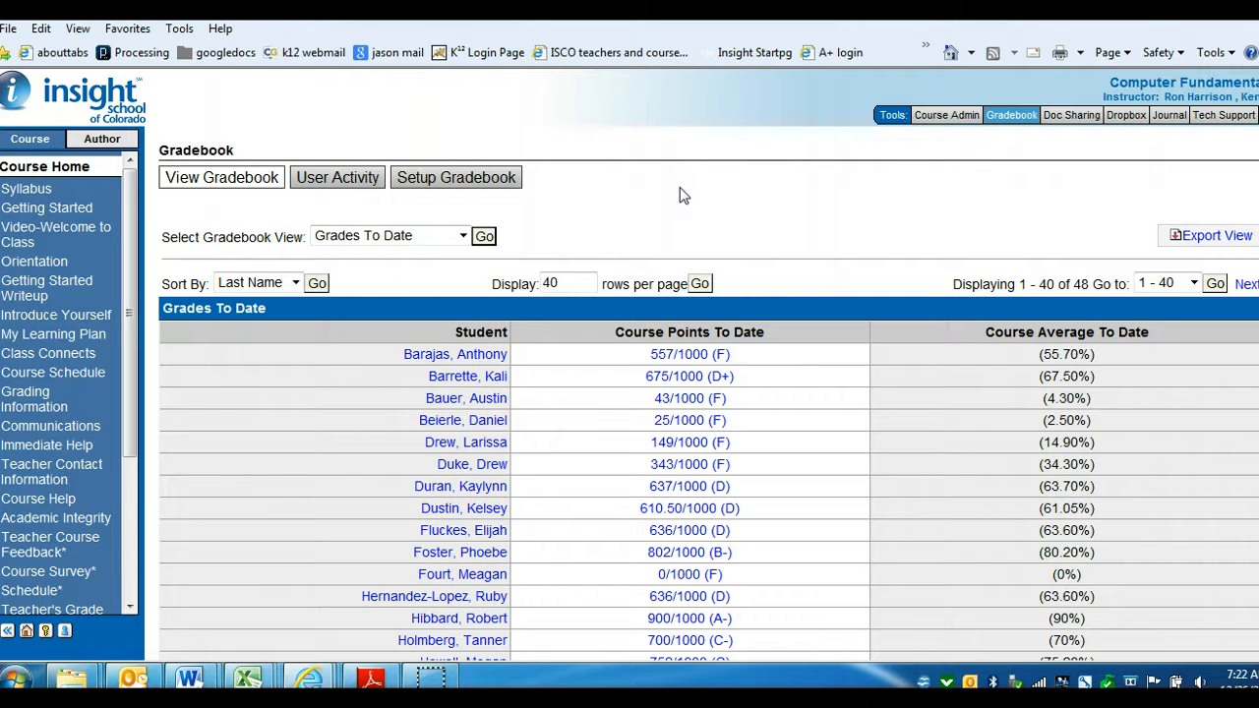
click(689, 359)
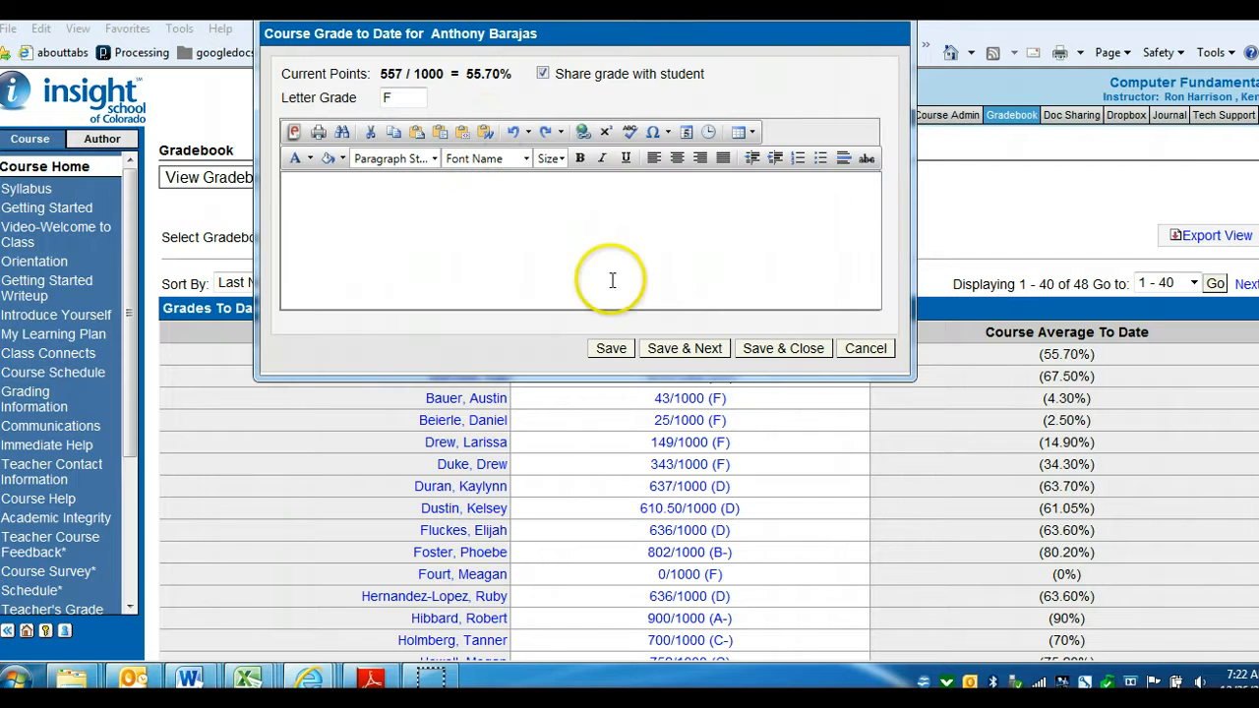
click(882, 350)
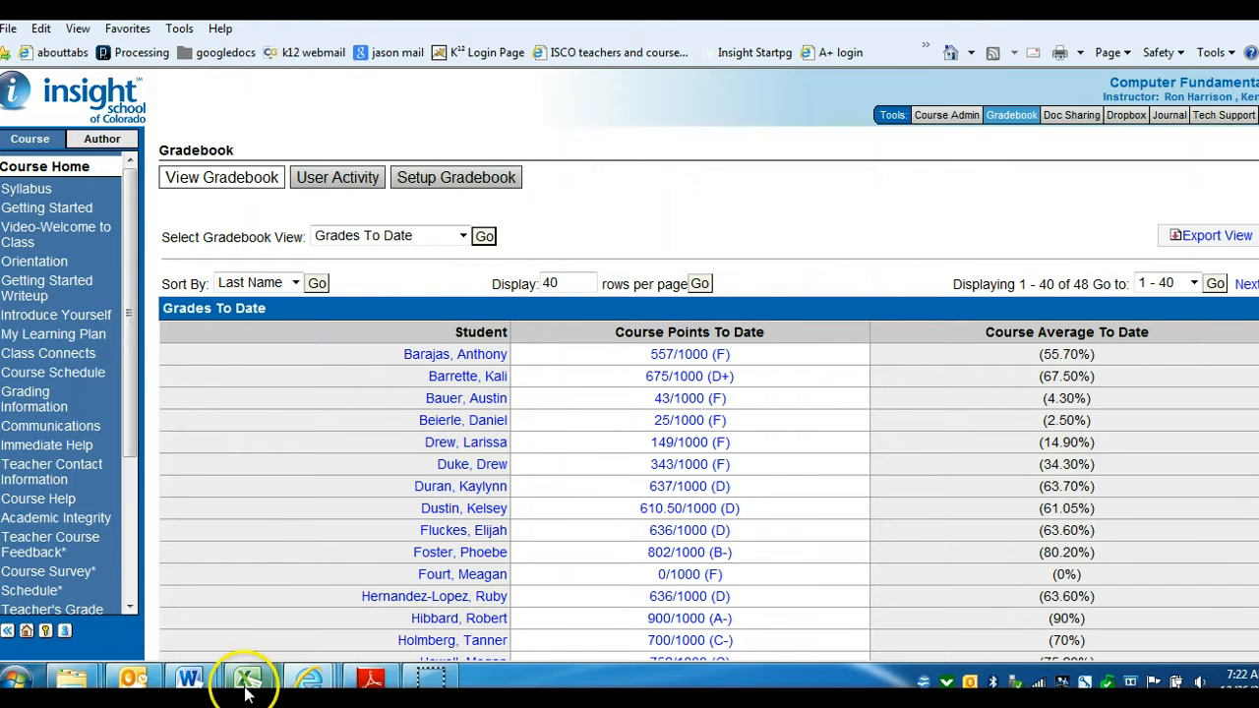
- Switch to the Excel workbook's Computer Fundamentals sheet and inspect the percent, grade, student ID and student name cells in row 96
mouse_move(245, 692)
click(534, 579)
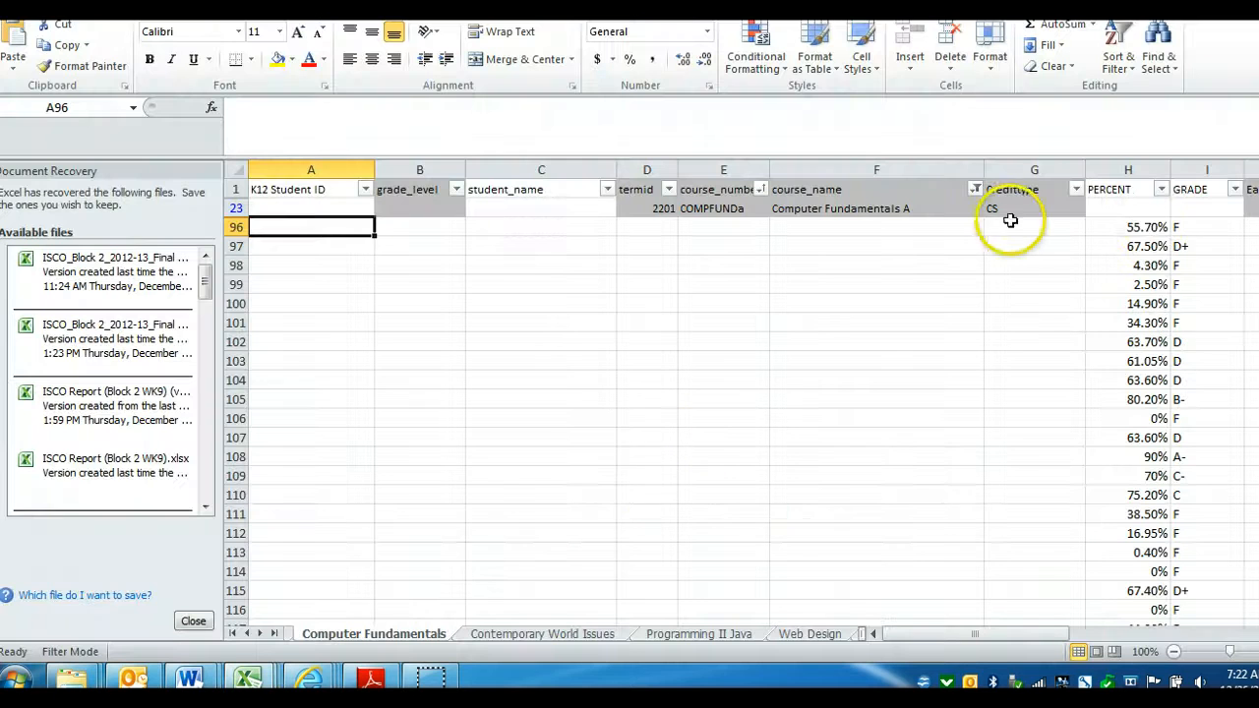
click(1147, 227)
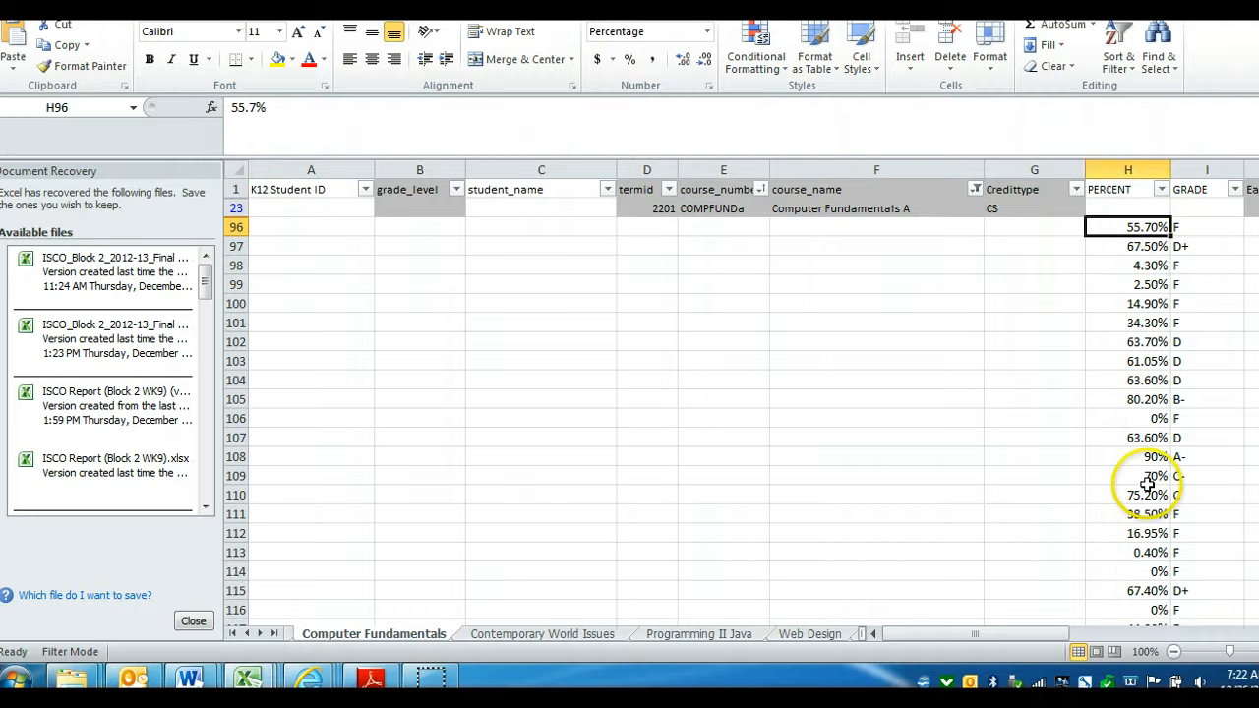
click(1197, 228)
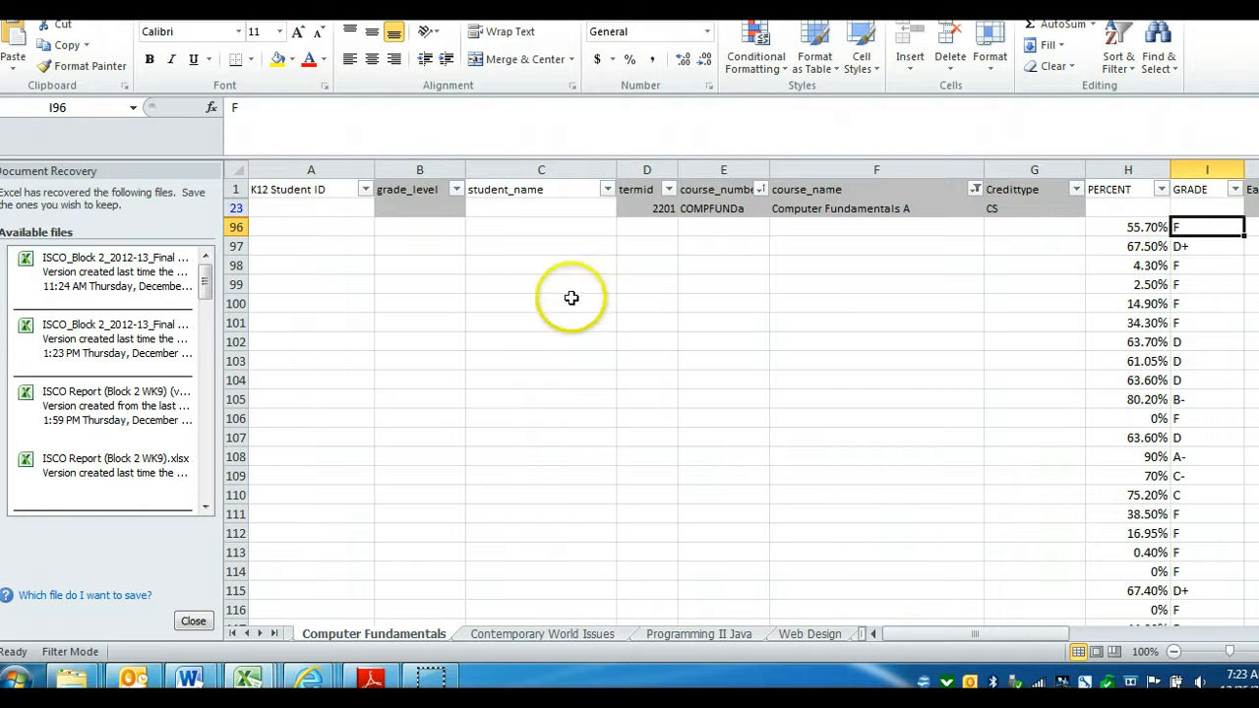
click(309, 228)
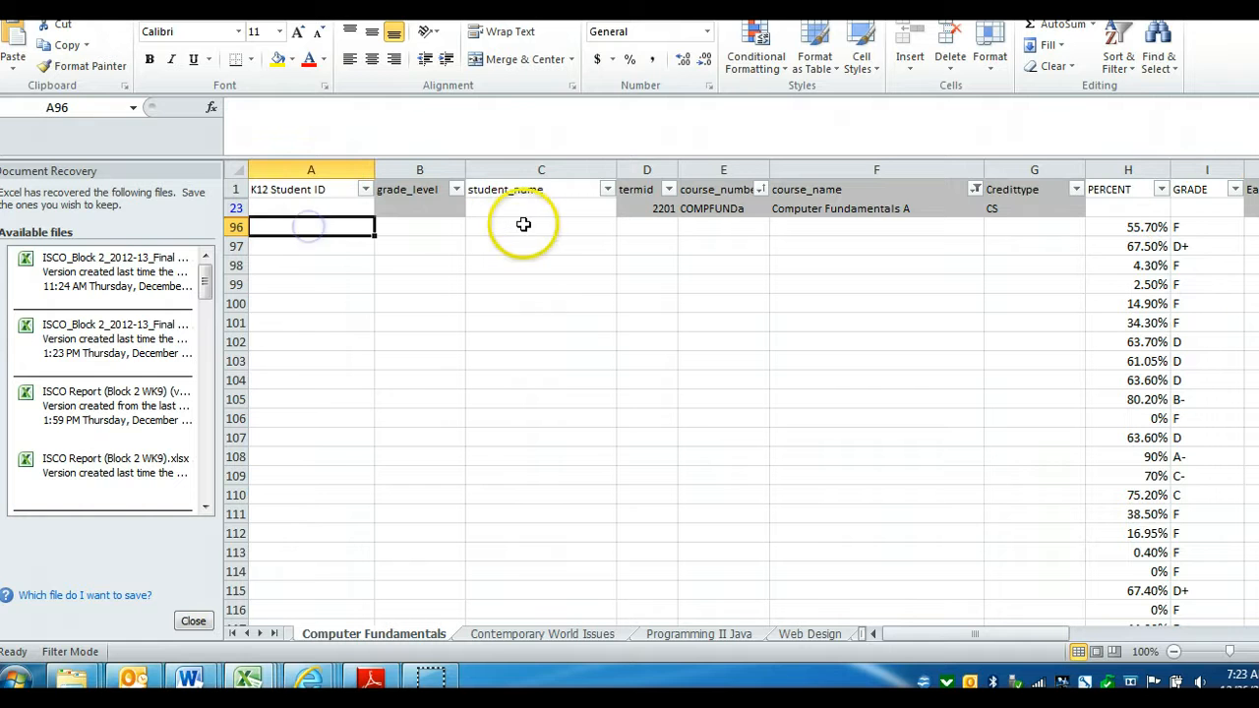
click(525, 225)
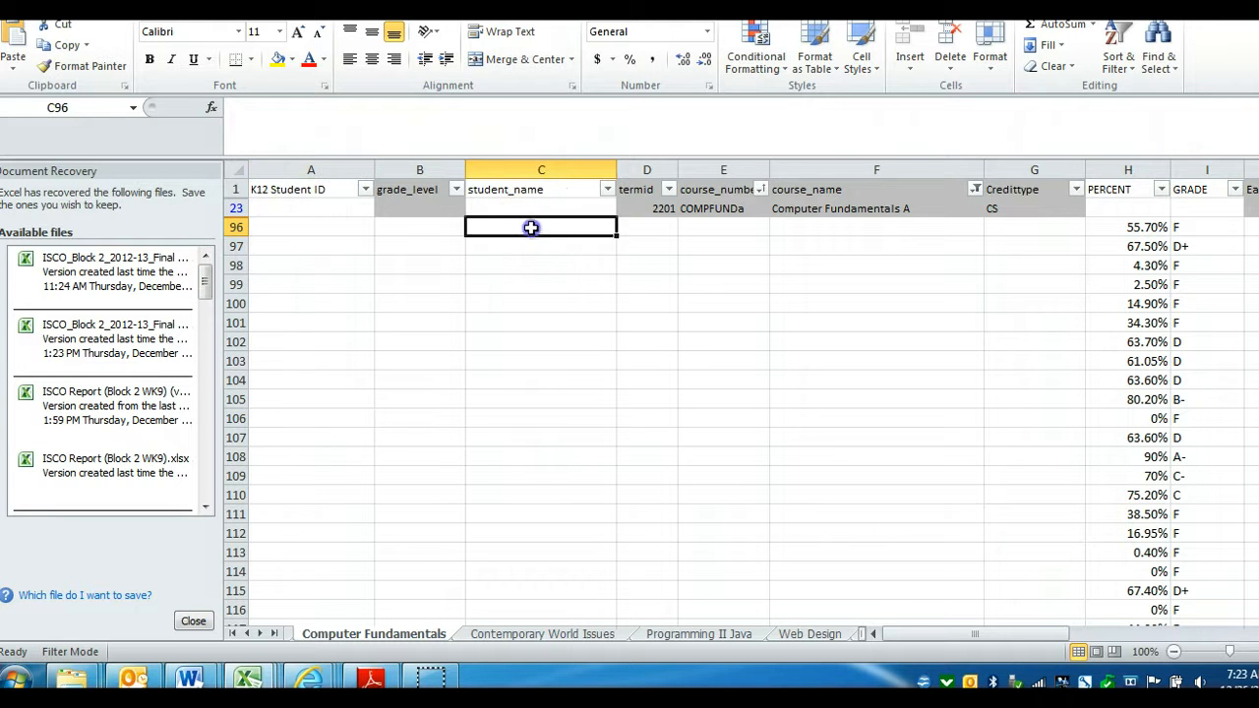
click(303, 231)
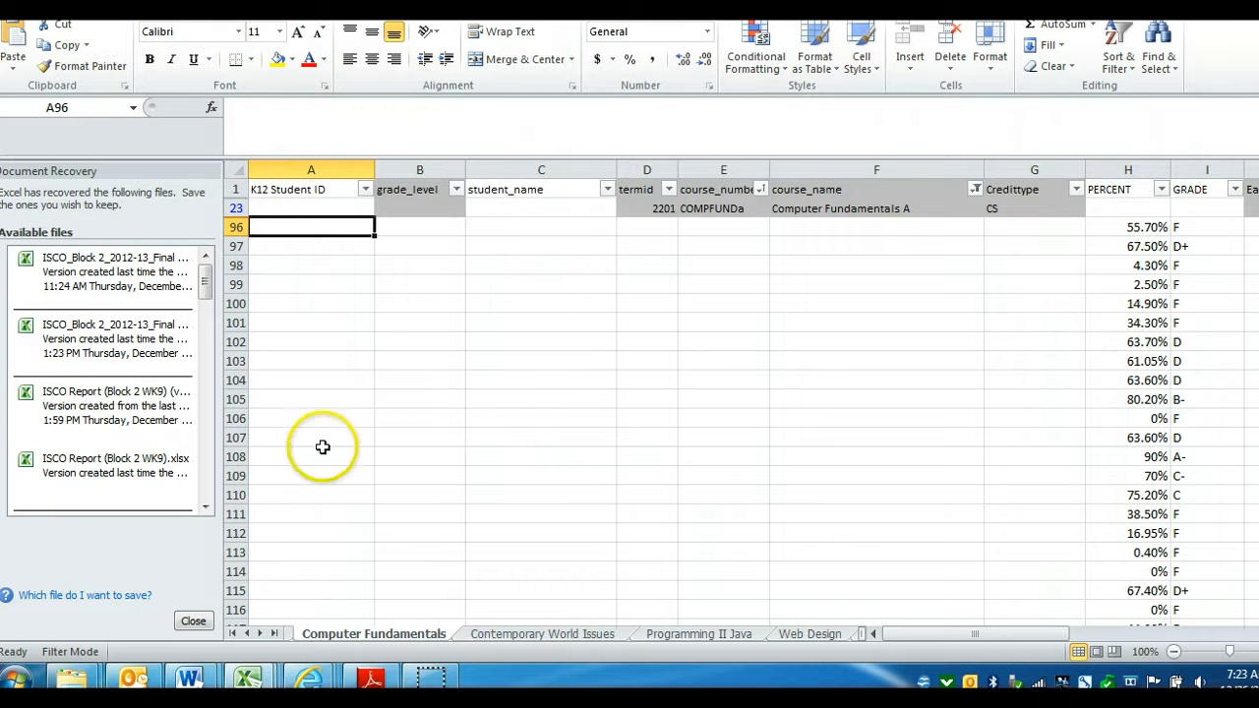
- Switch to the COMPFUNDa_Sec2_Sem1_12-13 classroom page in Internet Explorer, export the overview with all students selected, and open classOverview.csv in Excel
right_click(311, 678)
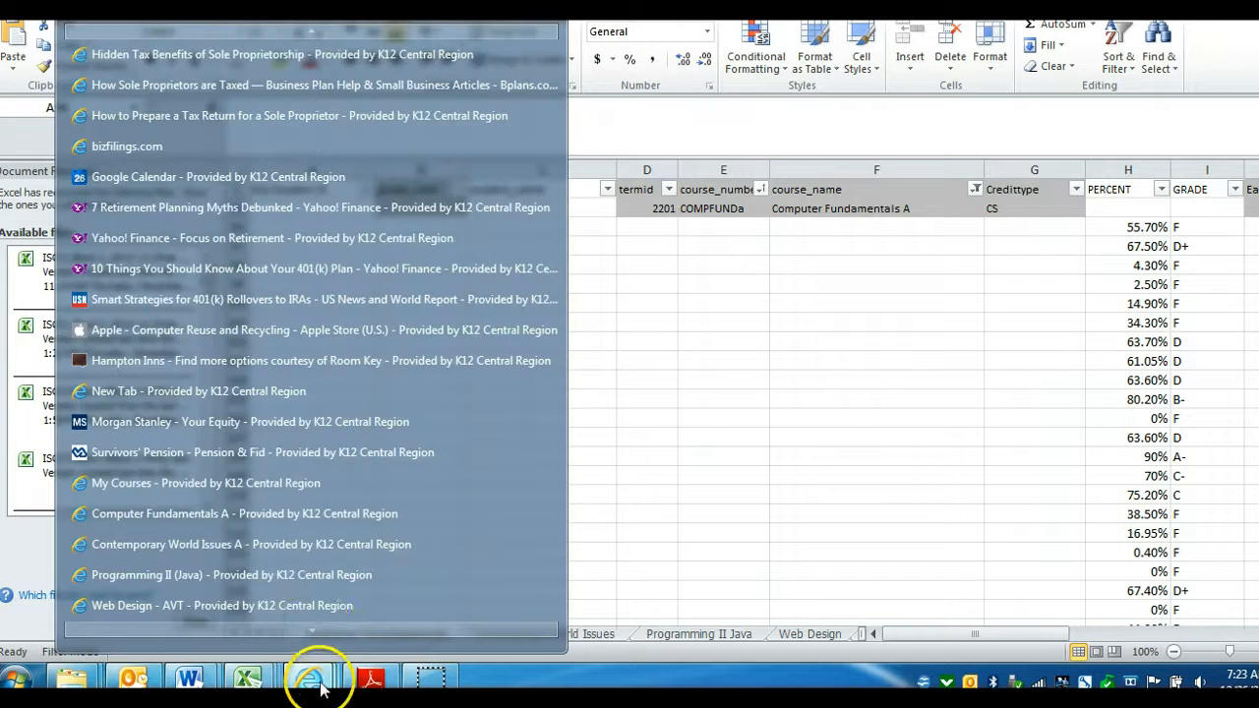
mouse_move(314, 633)
click(305, 608)
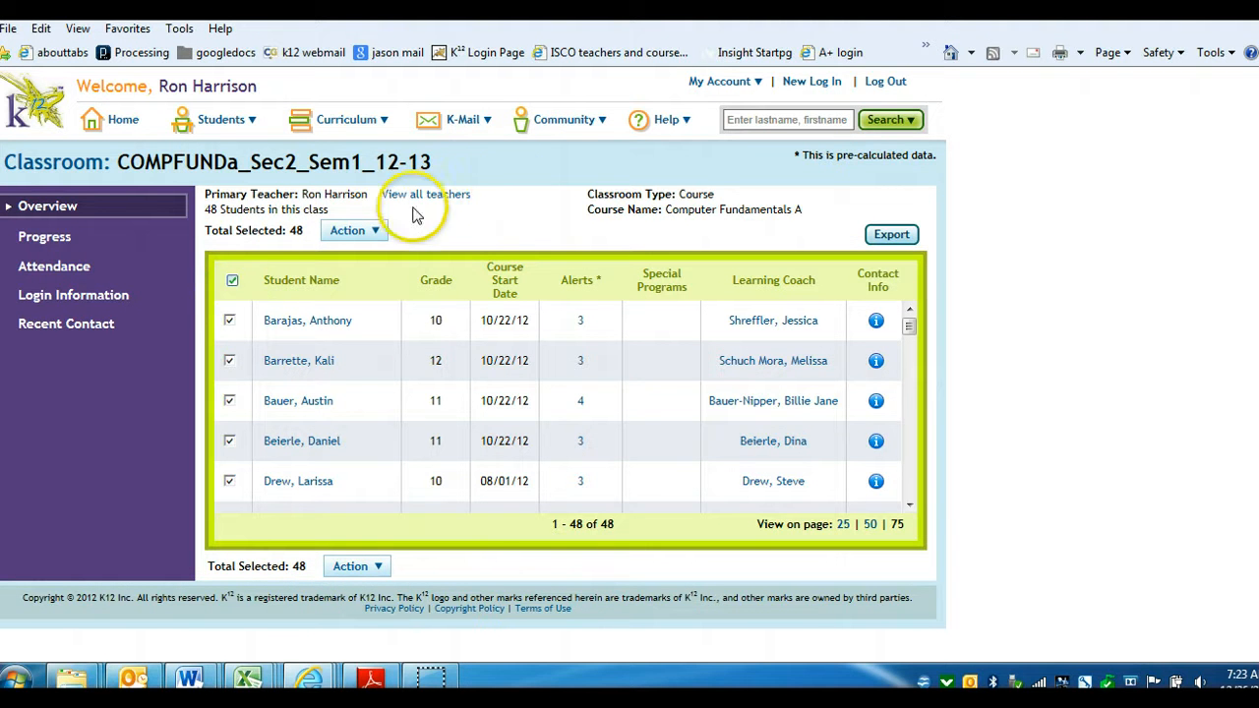
click(233, 283)
click(233, 283)
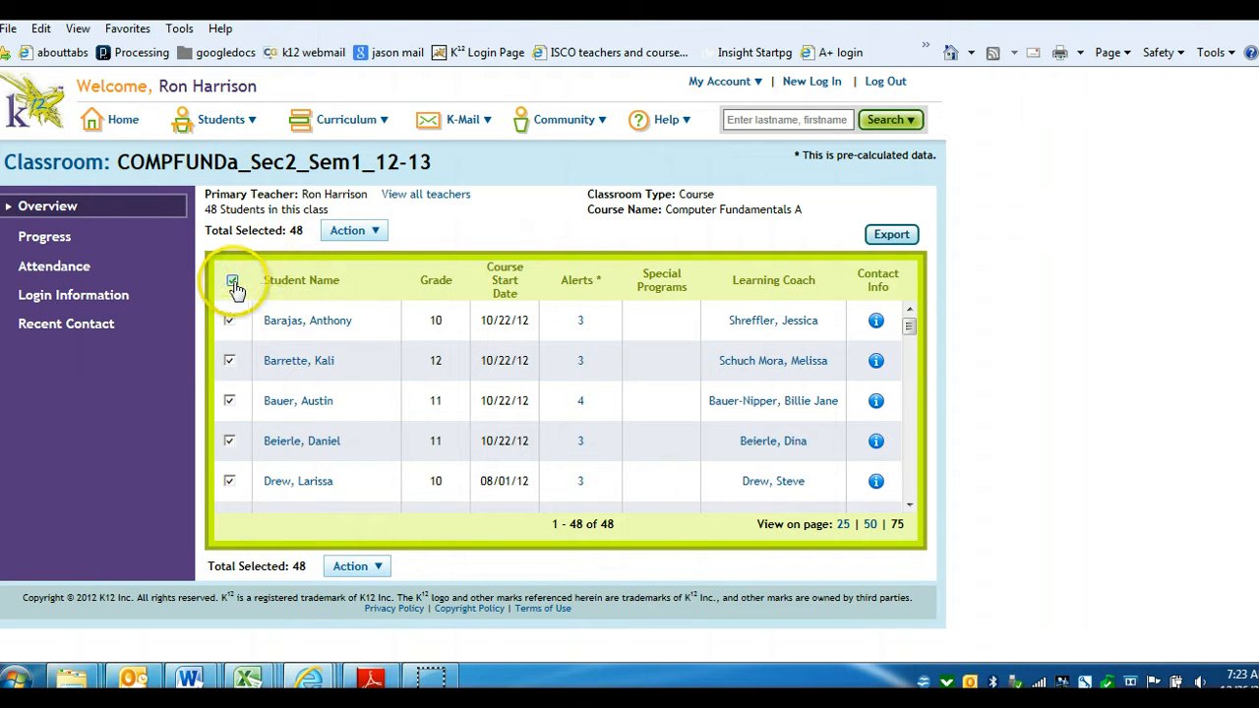
click(892, 234)
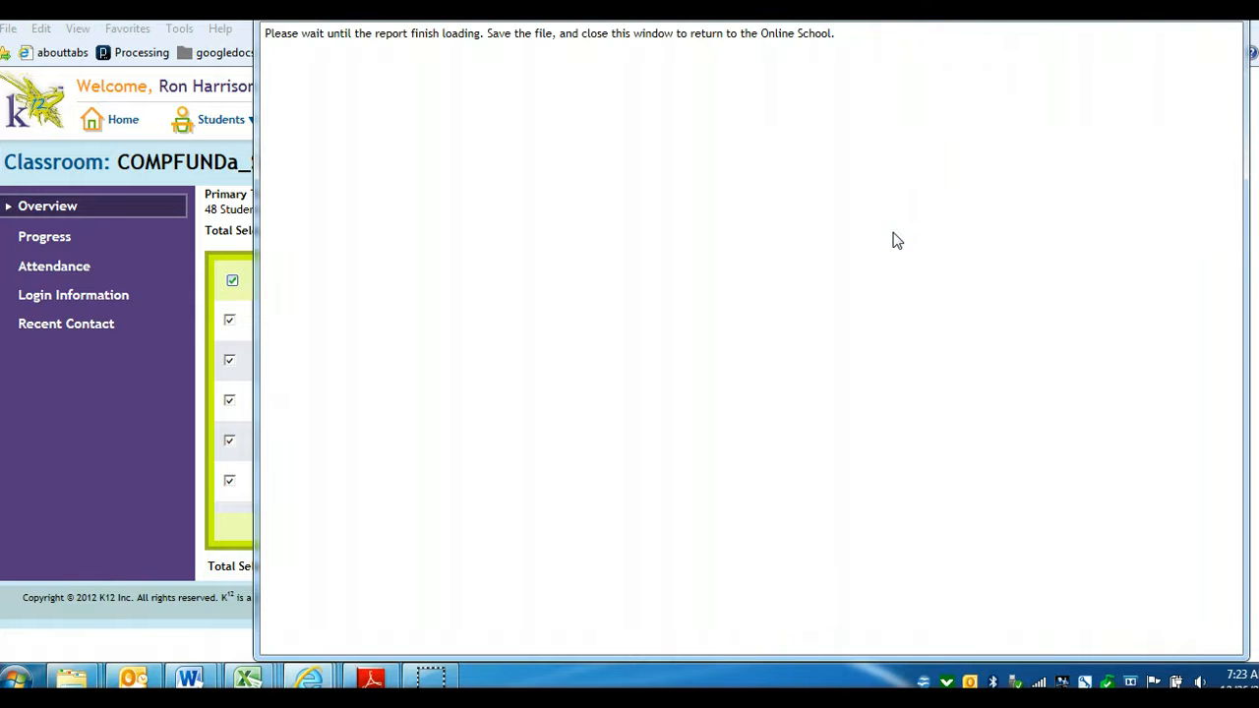
click(670, 349)
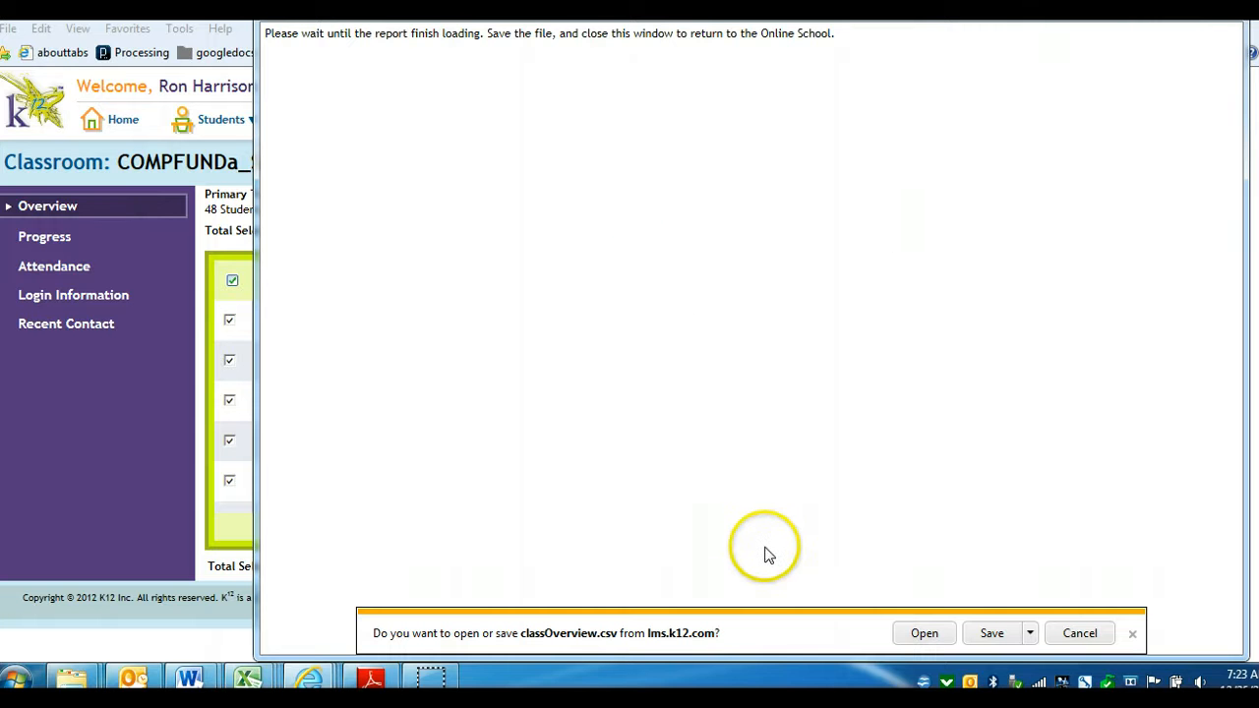
click(925, 634)
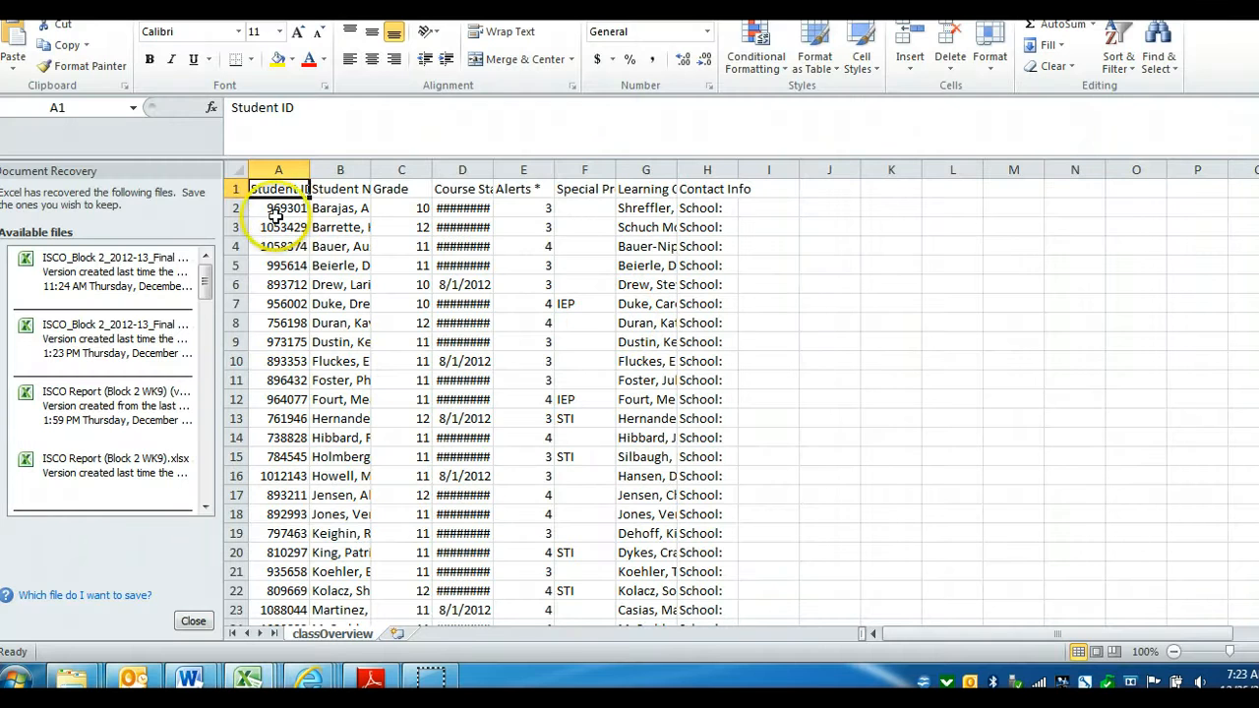
- Check the first student's ID and name cells in classOverview.csv and widen the Course Start Date column to fit full dates
click(288, 209)
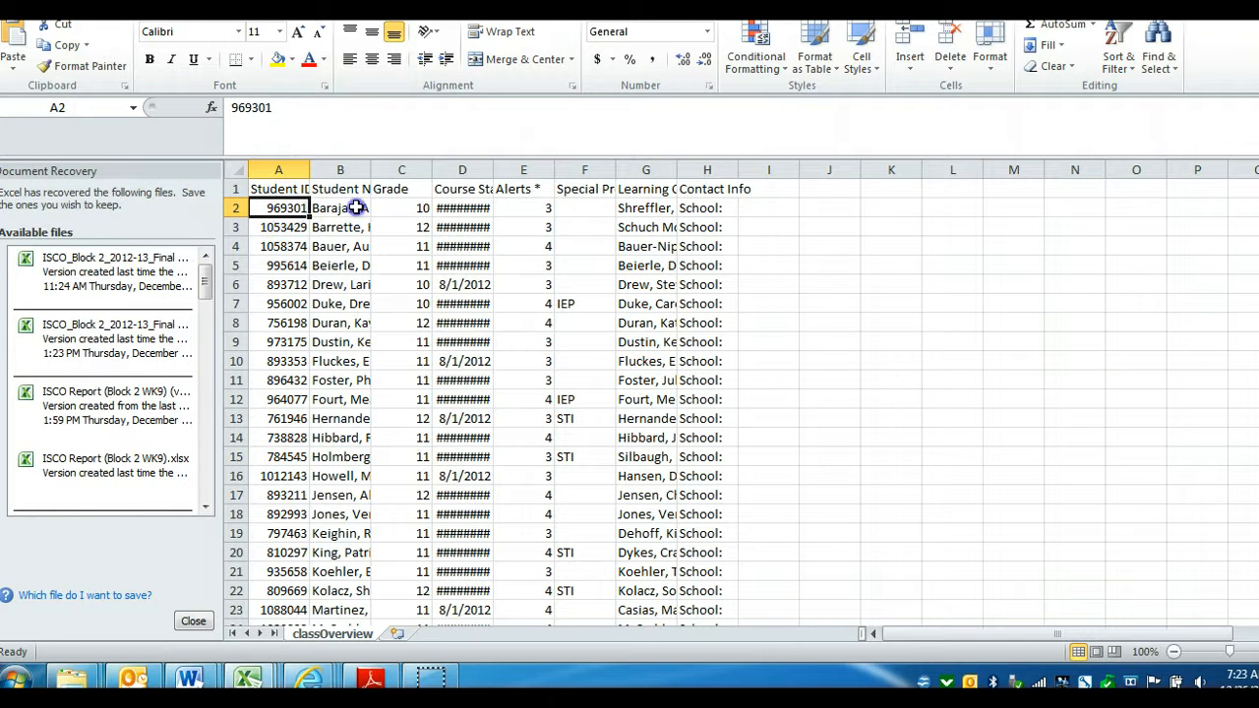
click(355, 207)
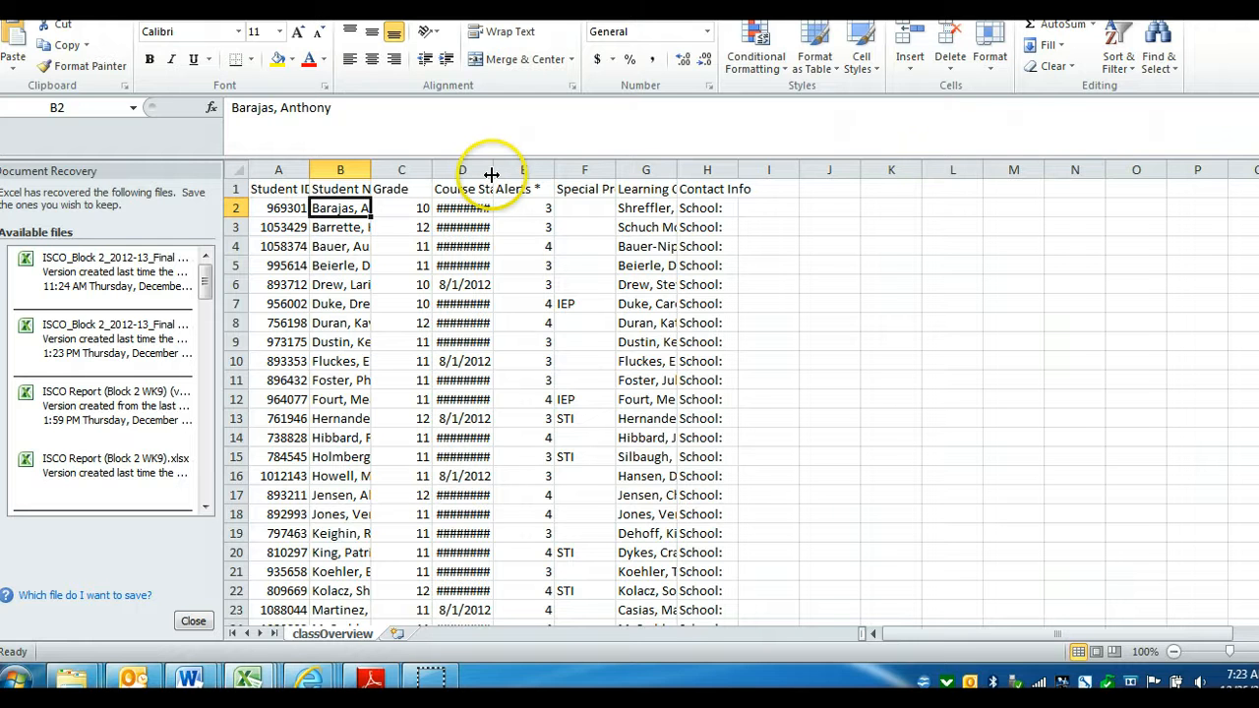
drag(492, 174, 530, 173)
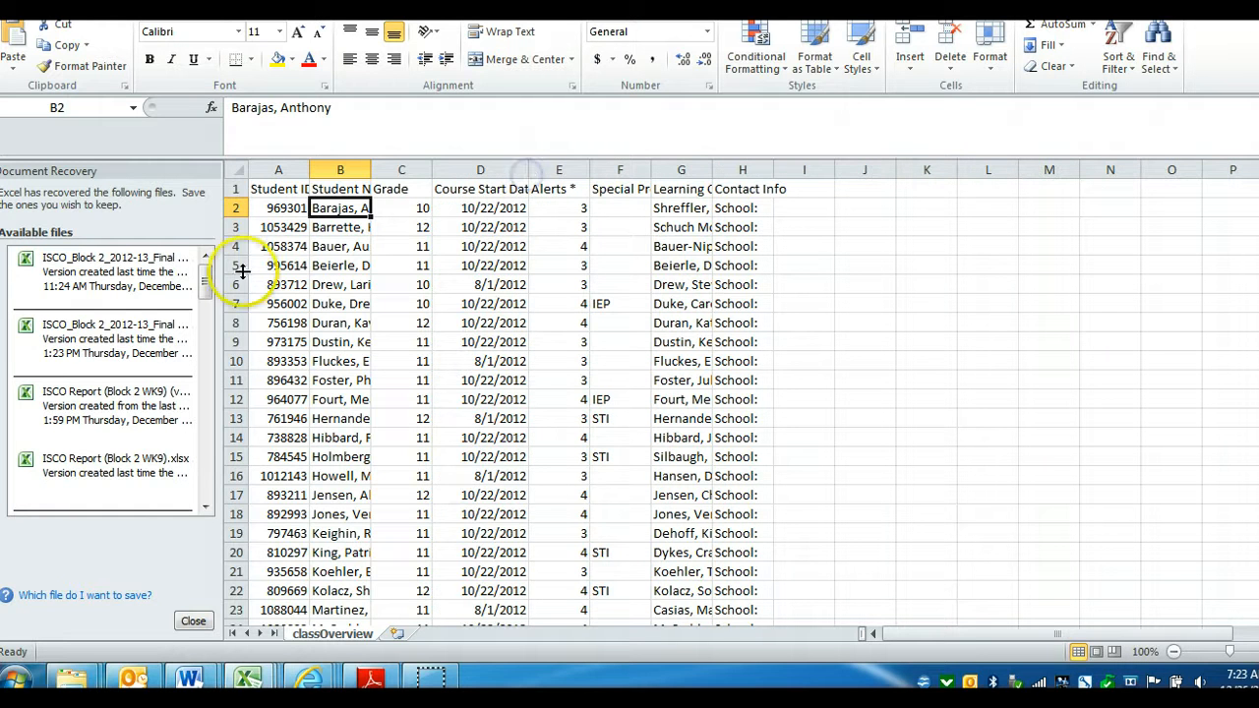
click(283, 211)
click(312, 211)
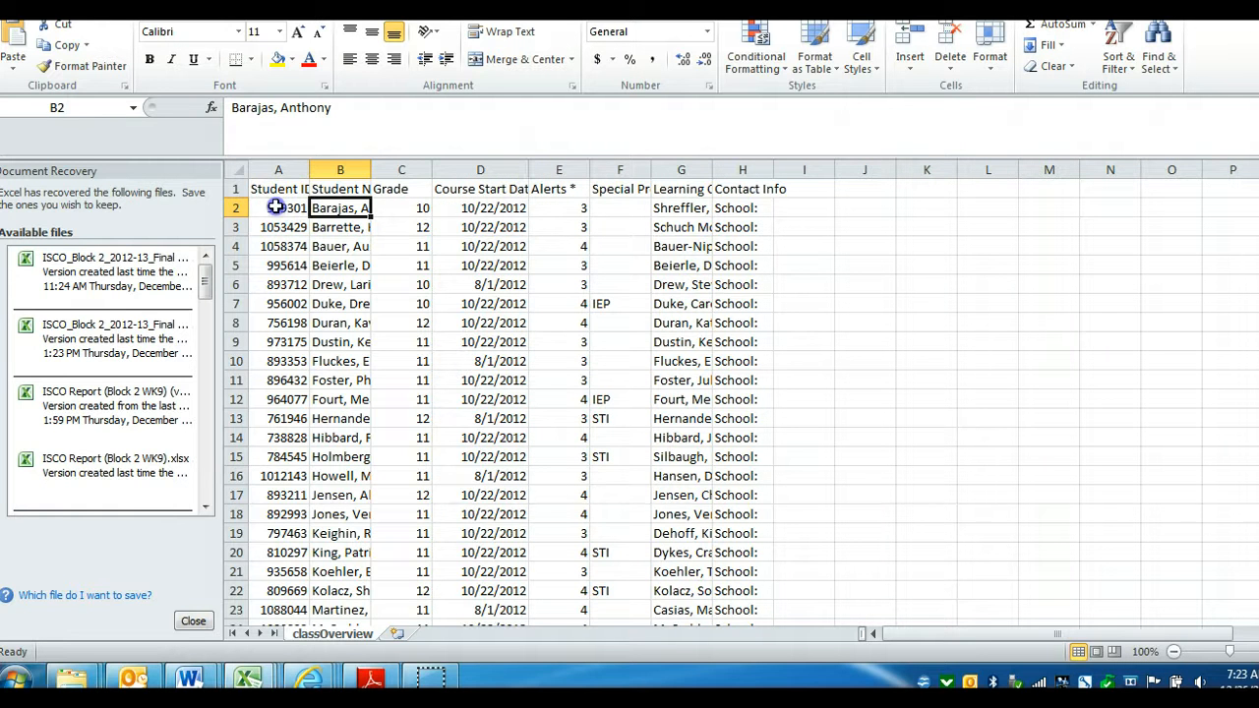
- Copy all student IDs in cells A2 to A49 of classOverview.csv
drag(277, 207, 286, 552)
right_click(286, 552)
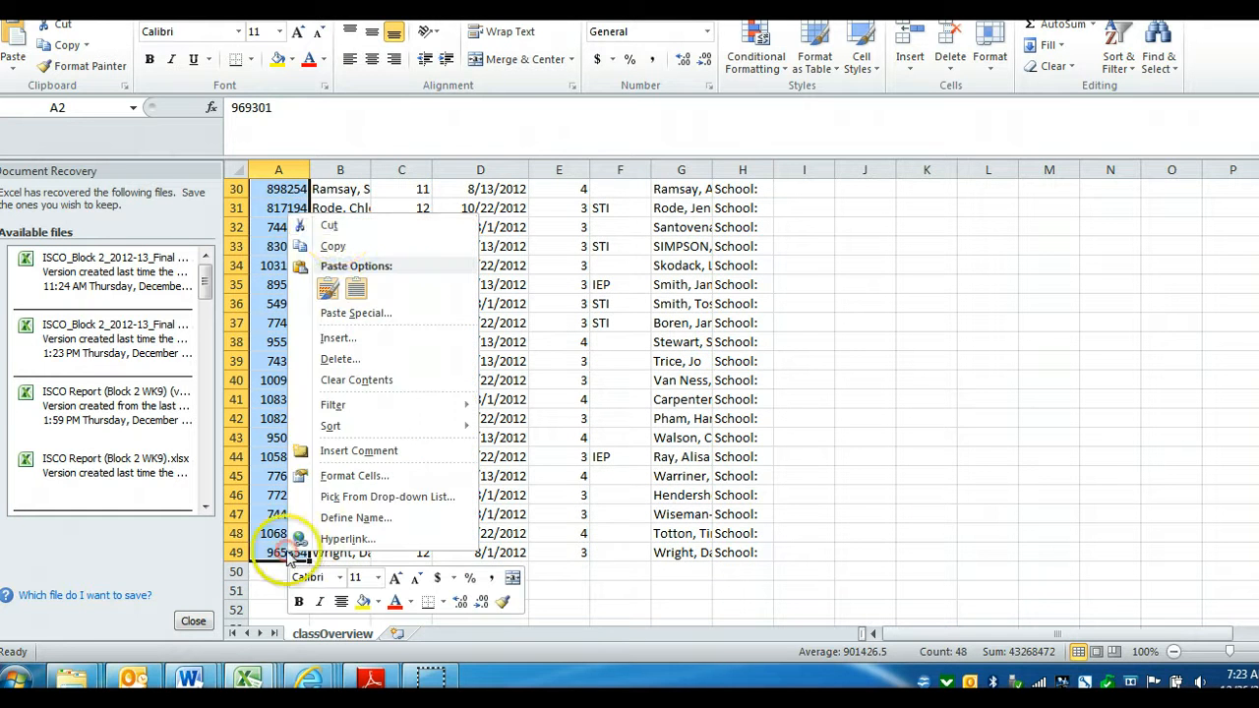
click(344, 247)
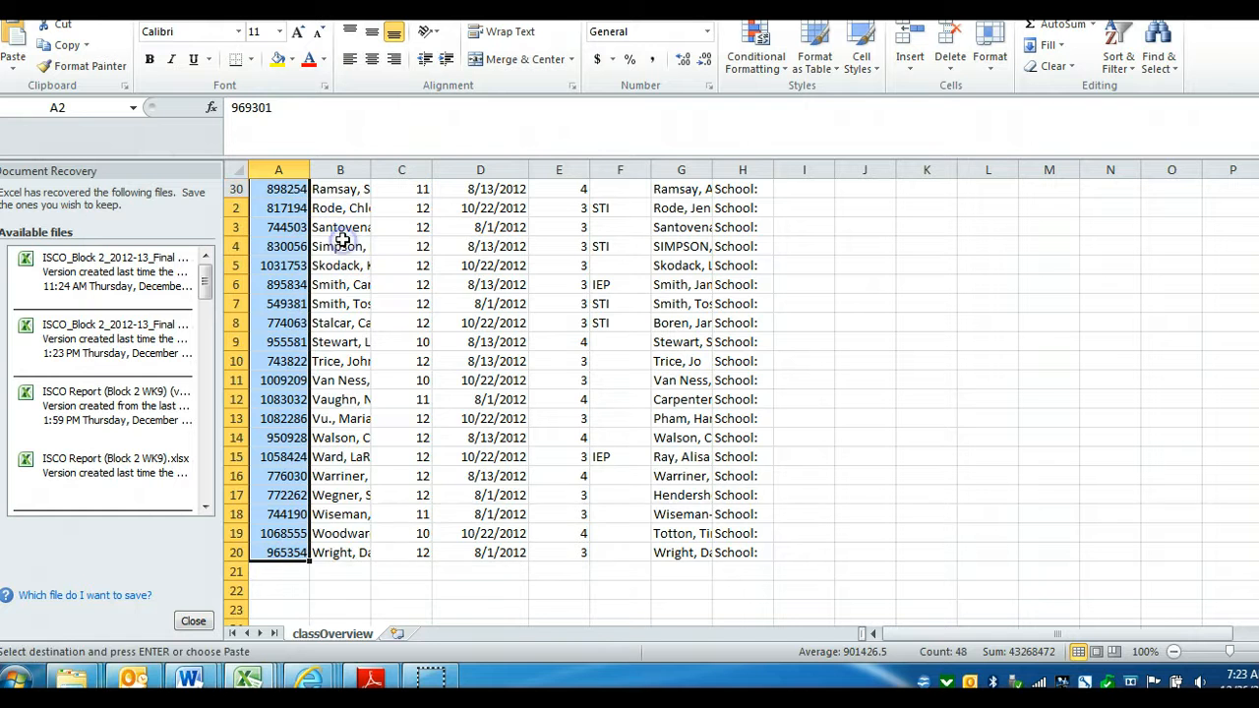
scroll(338, 393, up, 10)
- Switch to the final grades workbook's Computer Fundamentals sheet and paste the student IDs into the K12 Student ID column starting at A96
mouse_move(247, 679)
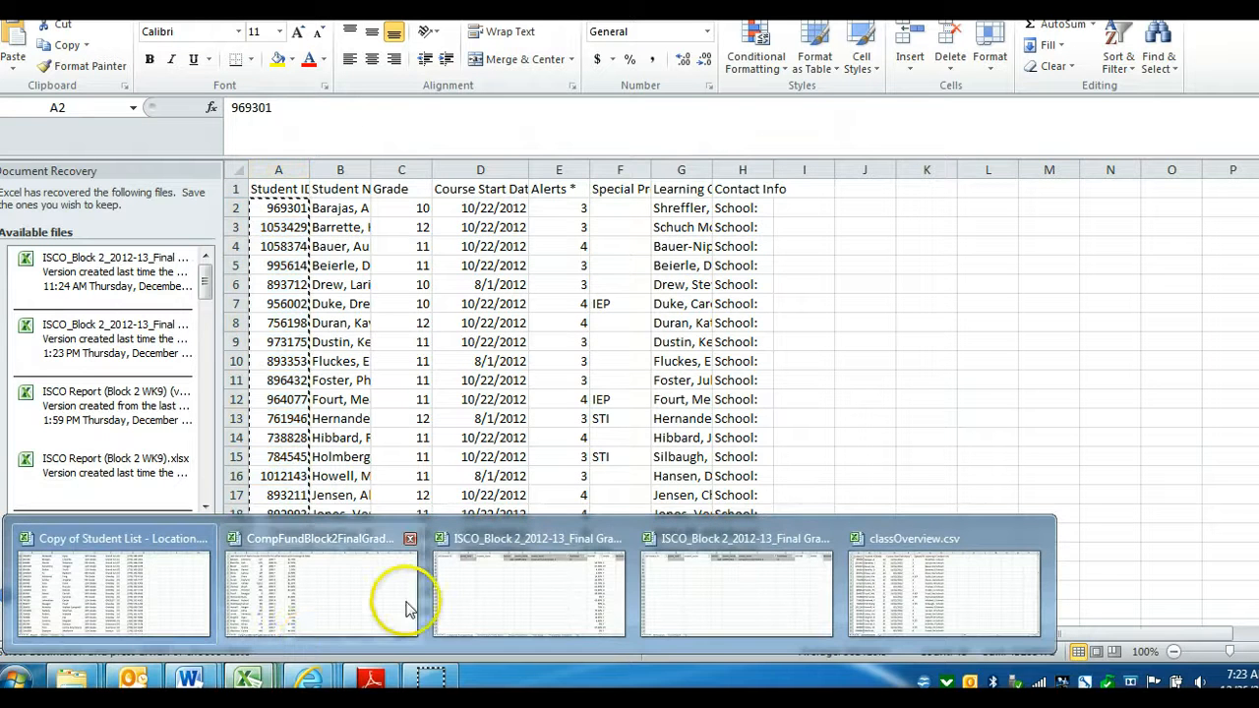
click(663, 581)
click(532, 603)
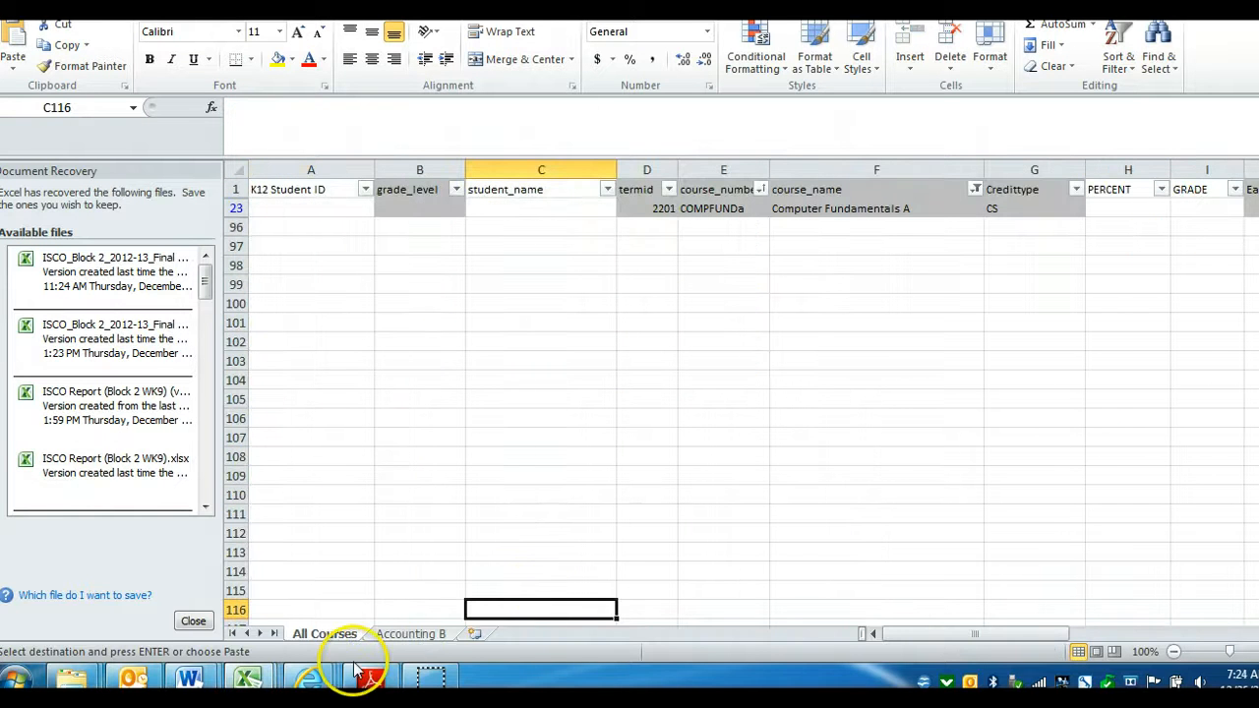
mouse_move(247, 677)
click(508, 578)
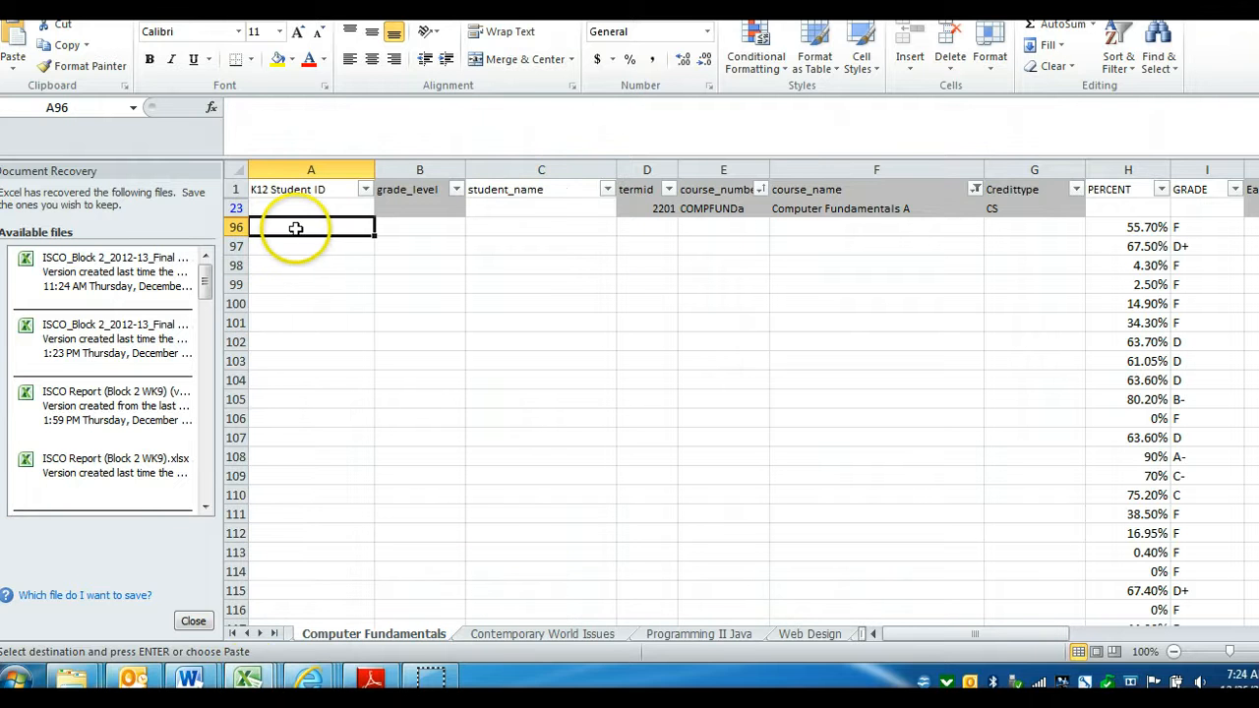
key(ctrl+v)
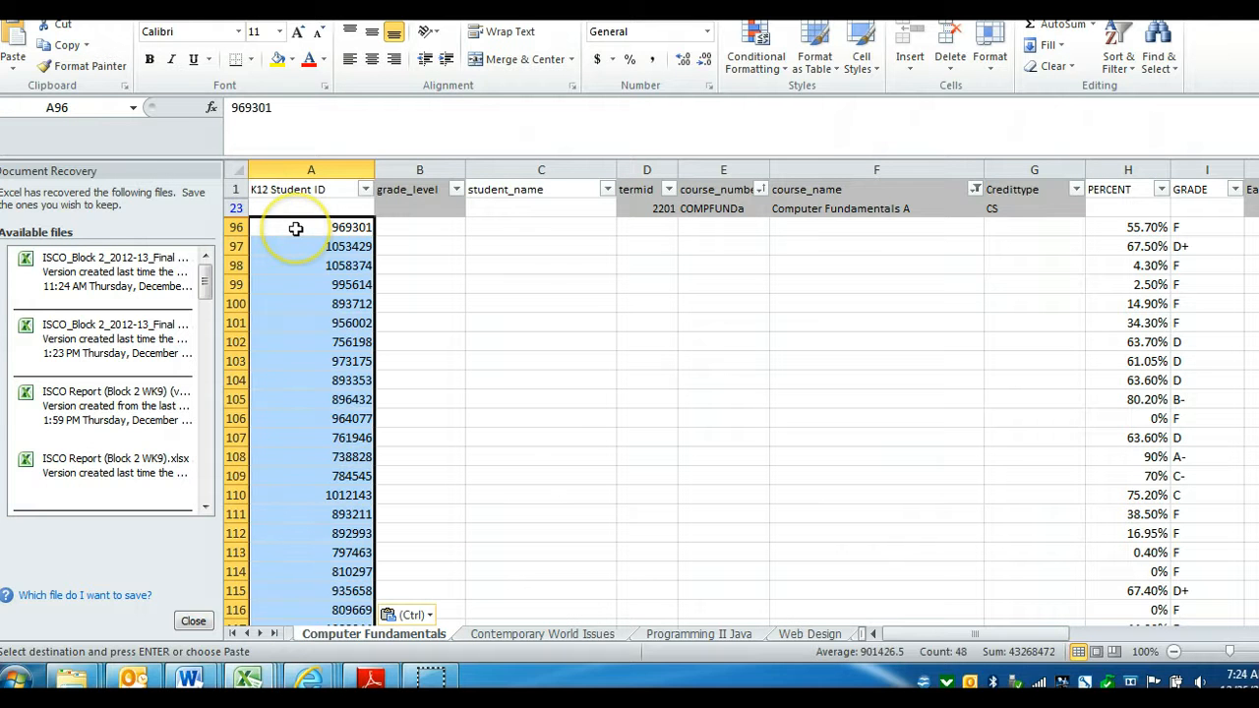
- Copy the student names in B2 to B49 of classOverview.csv into the Computer Fundamentals sheet's student_name column starting at C96
click(542, 227)
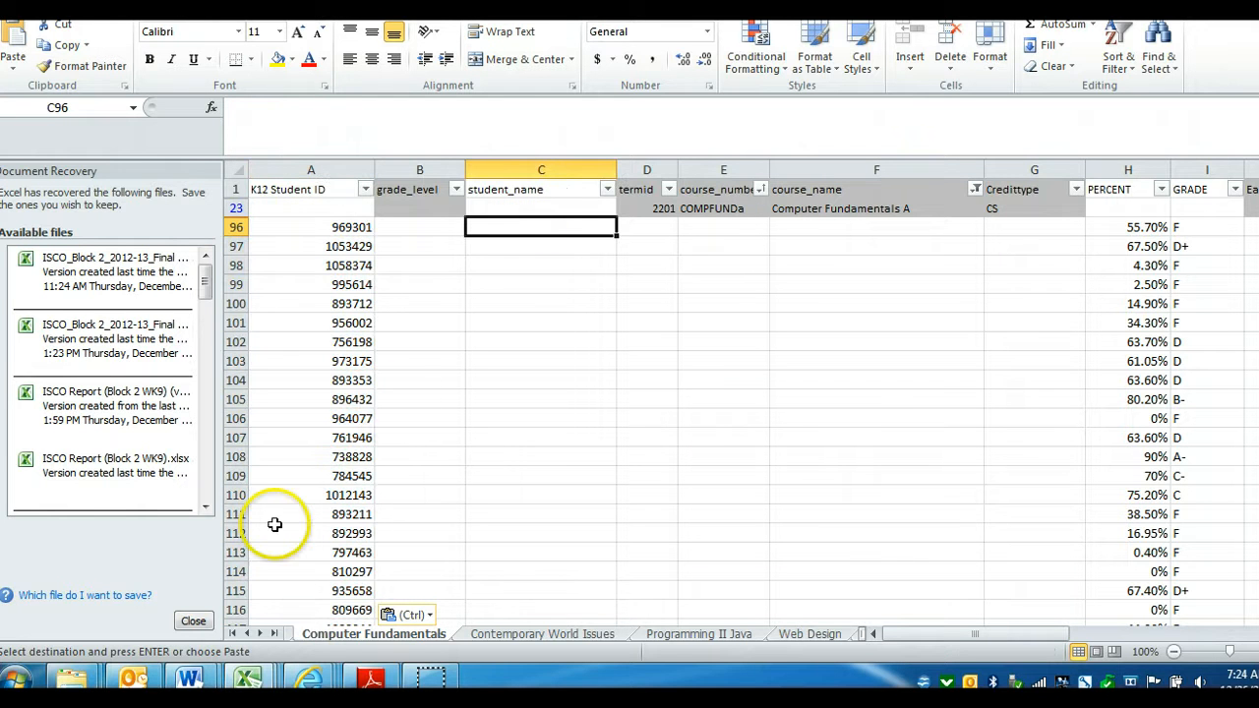
click(249, 678)
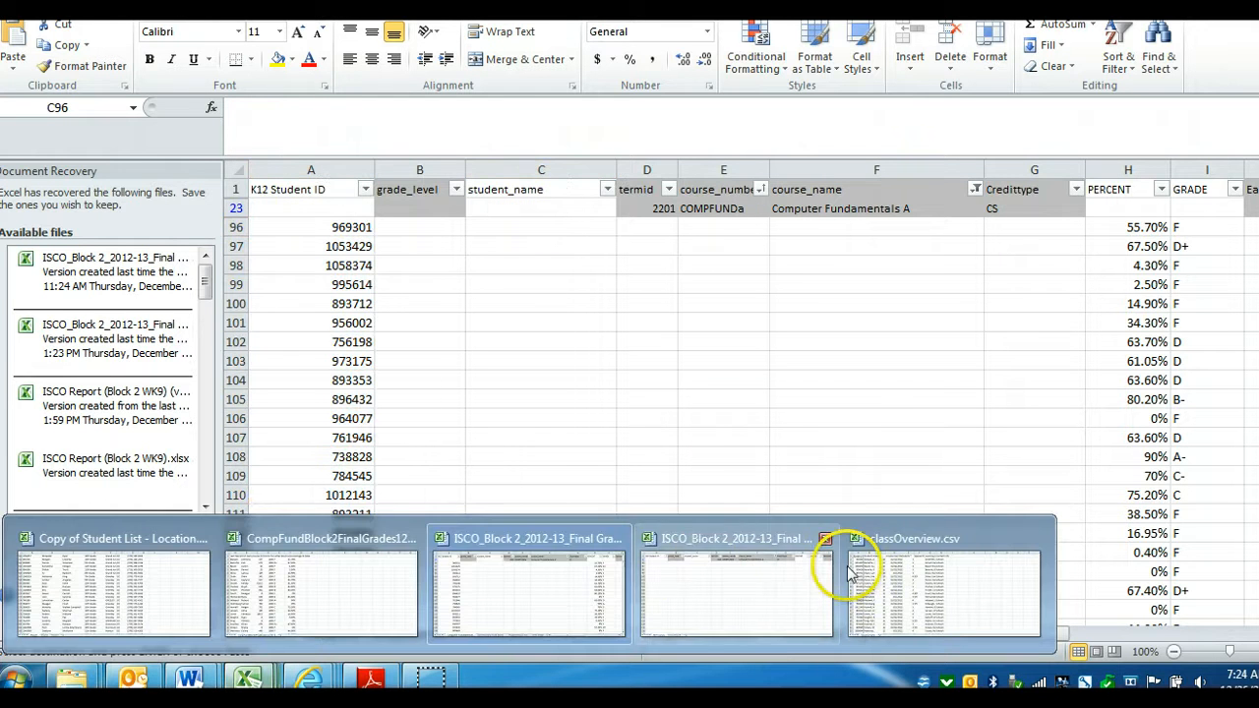
click(898, 563)
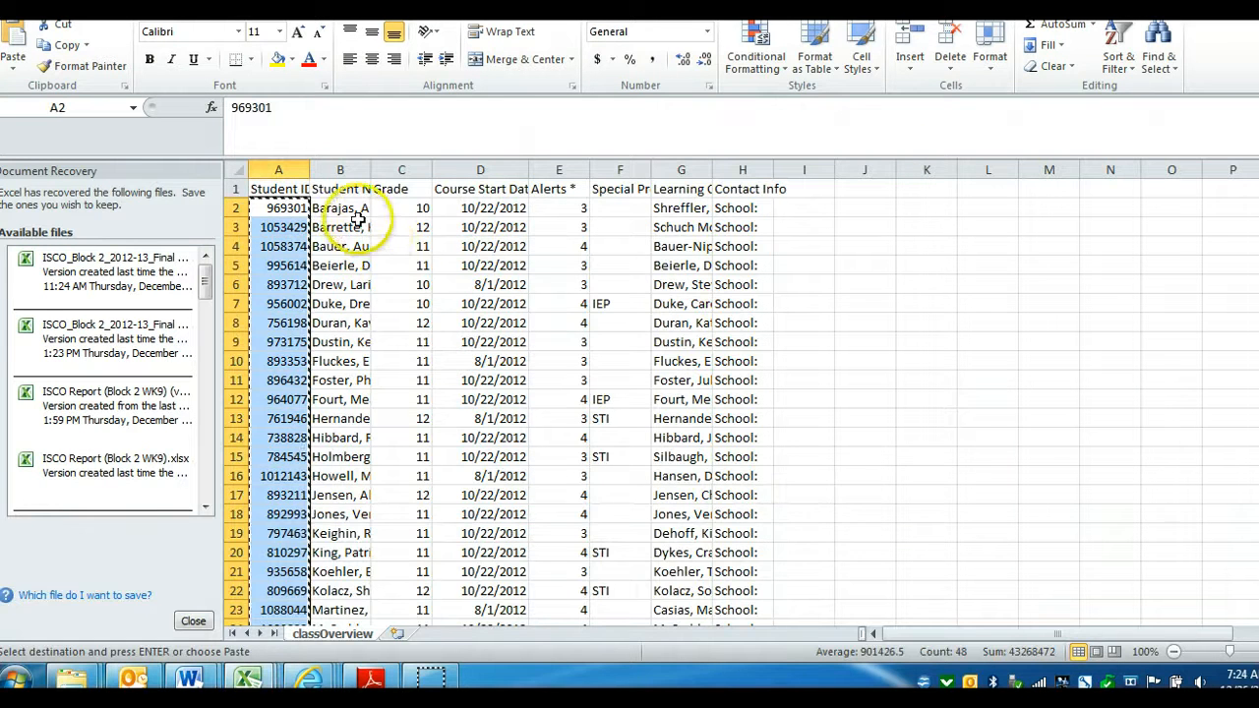
drag(344, 208, 344, 548)
key(ctrl+c)
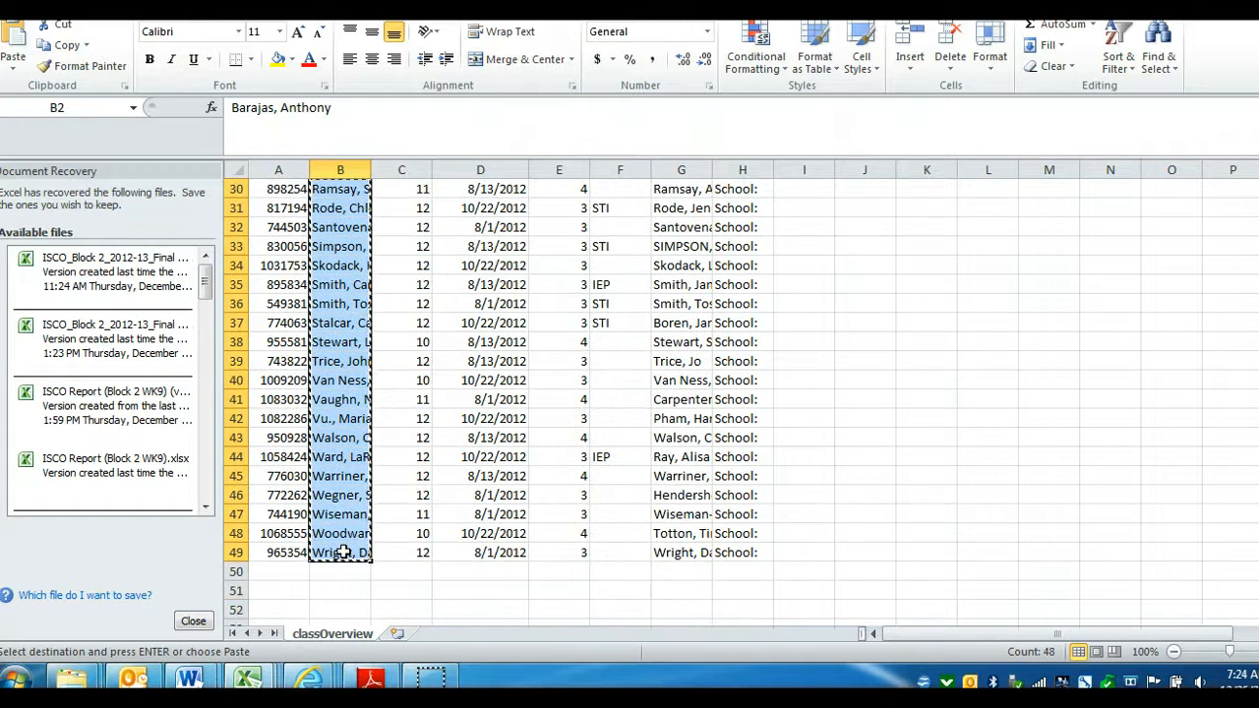
mouse_move(247, 679)
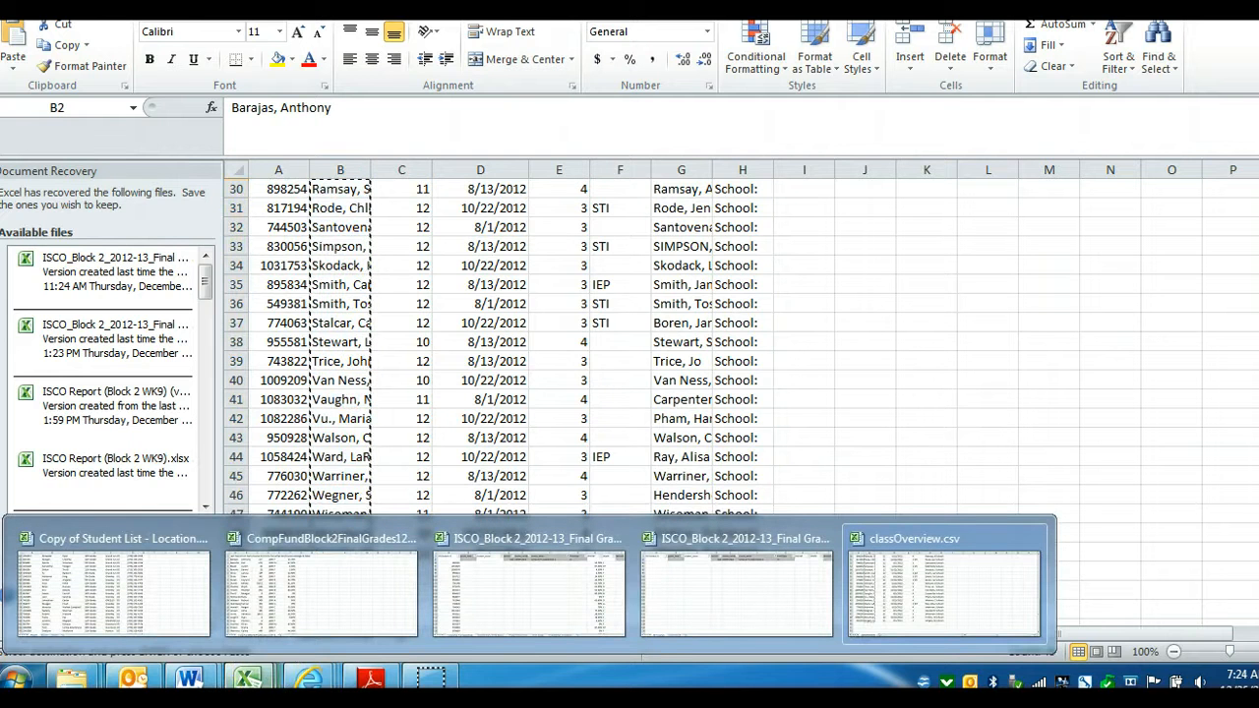
click(561, 584)
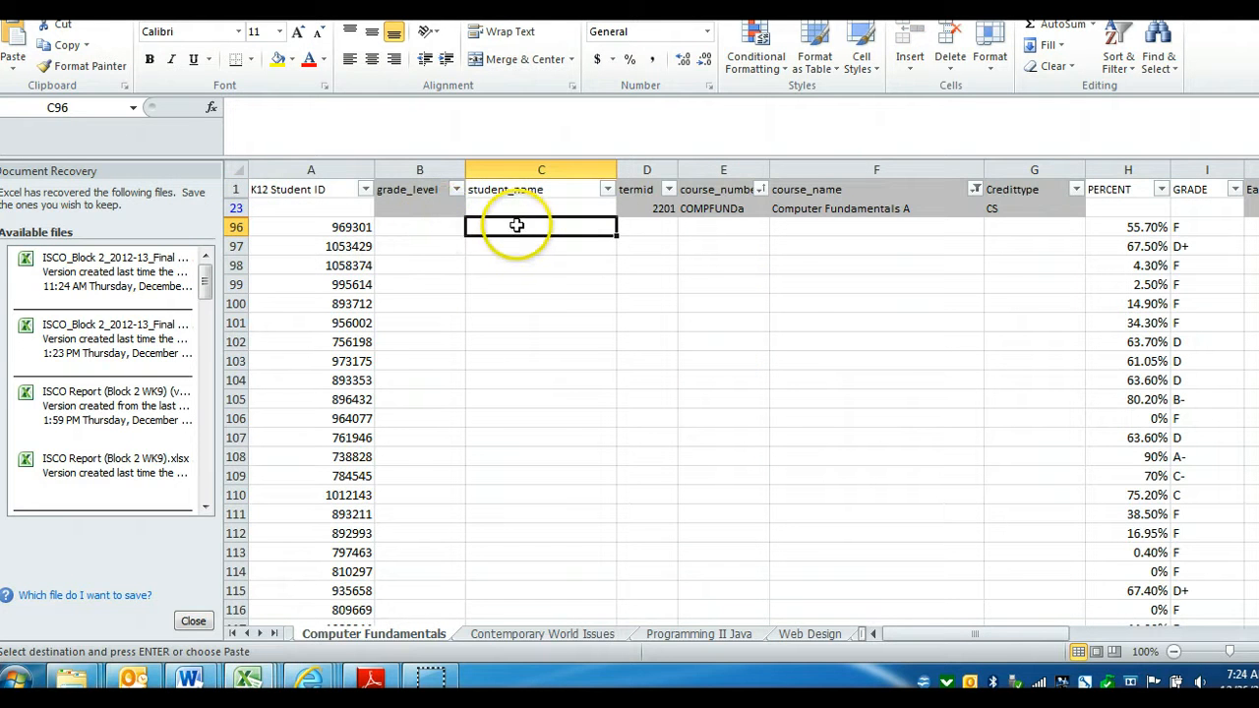
key(ctrl+v)
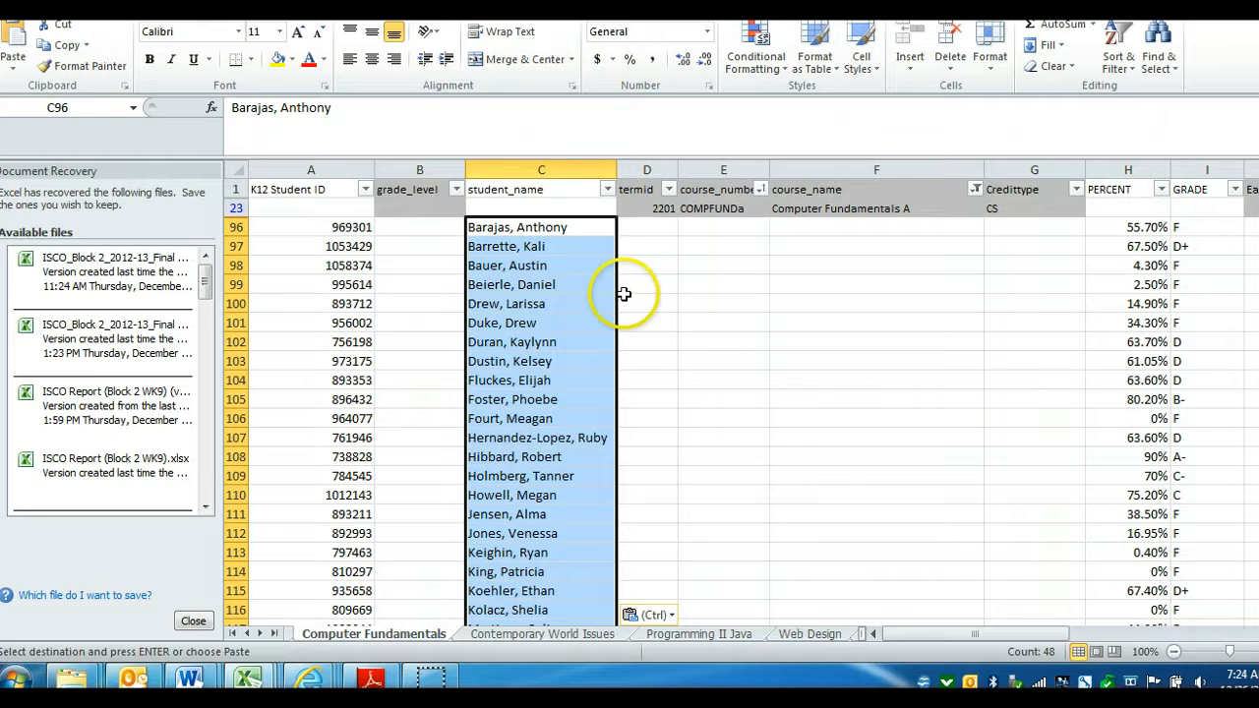
- Compare the pasted student names with their PERCENT values in several rows, including rows 100 and 115, to check that they line up
click(715, 261)
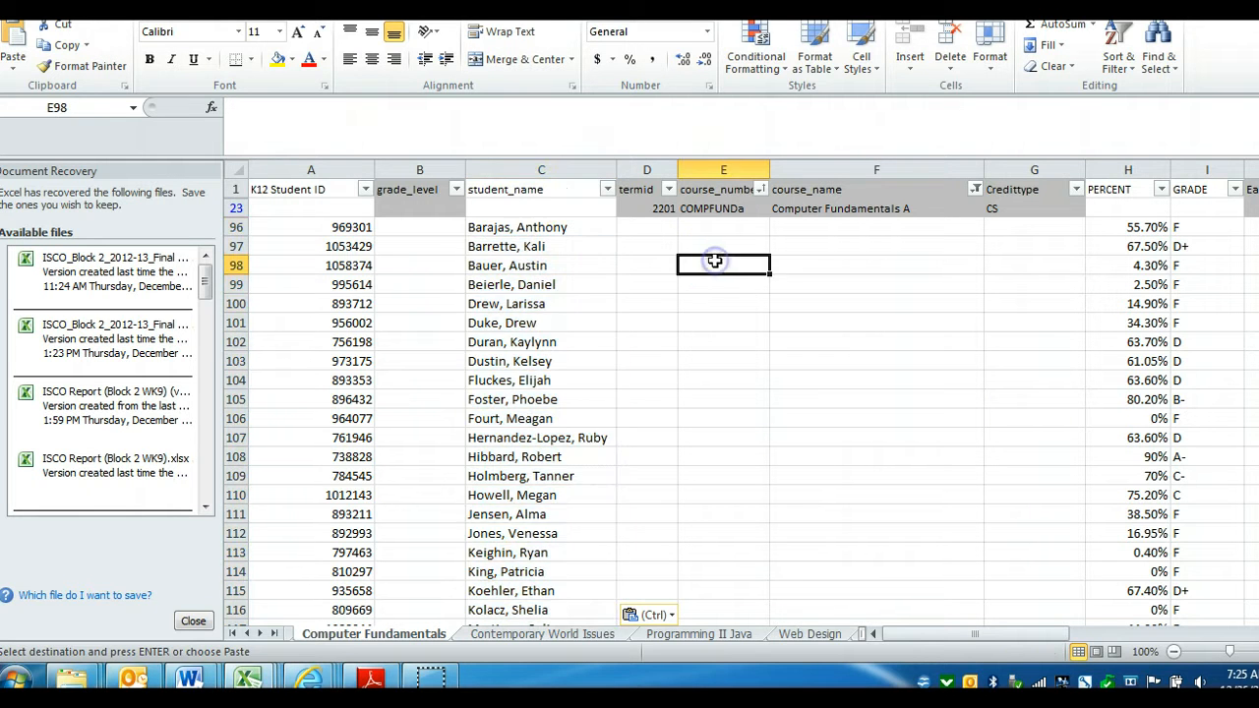
click(491, 308)
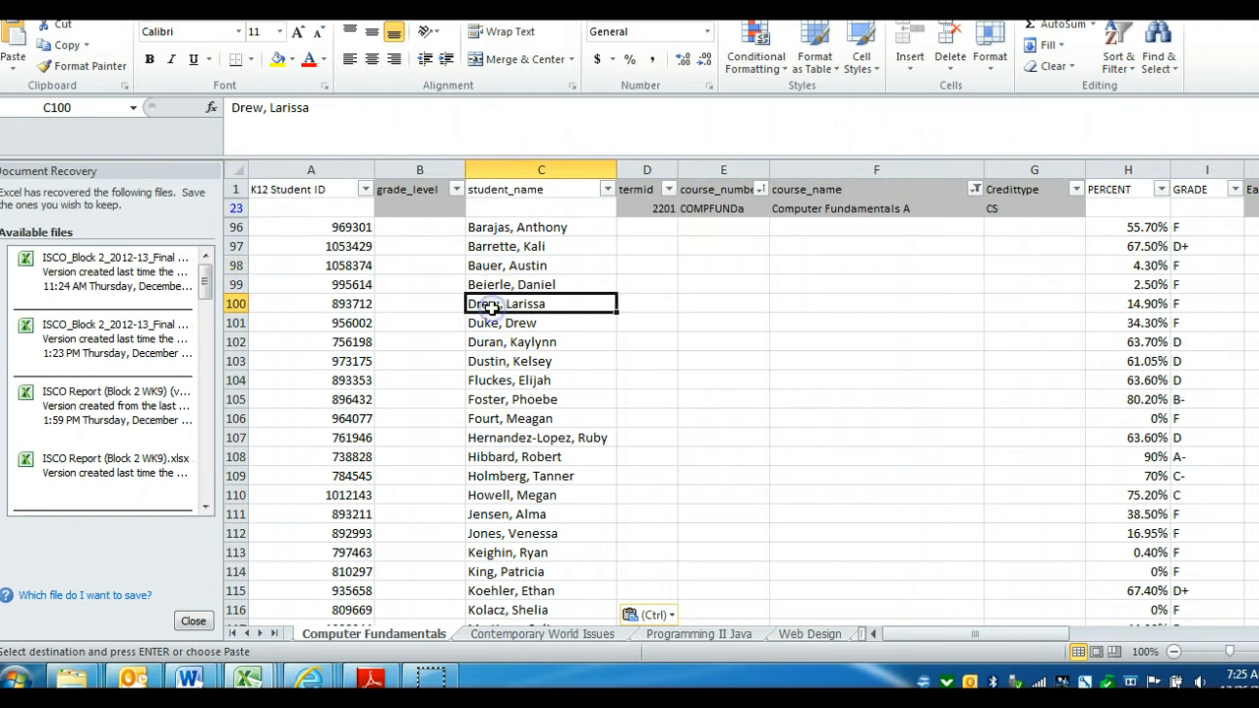
click(1139, 304)
click(522, 514)
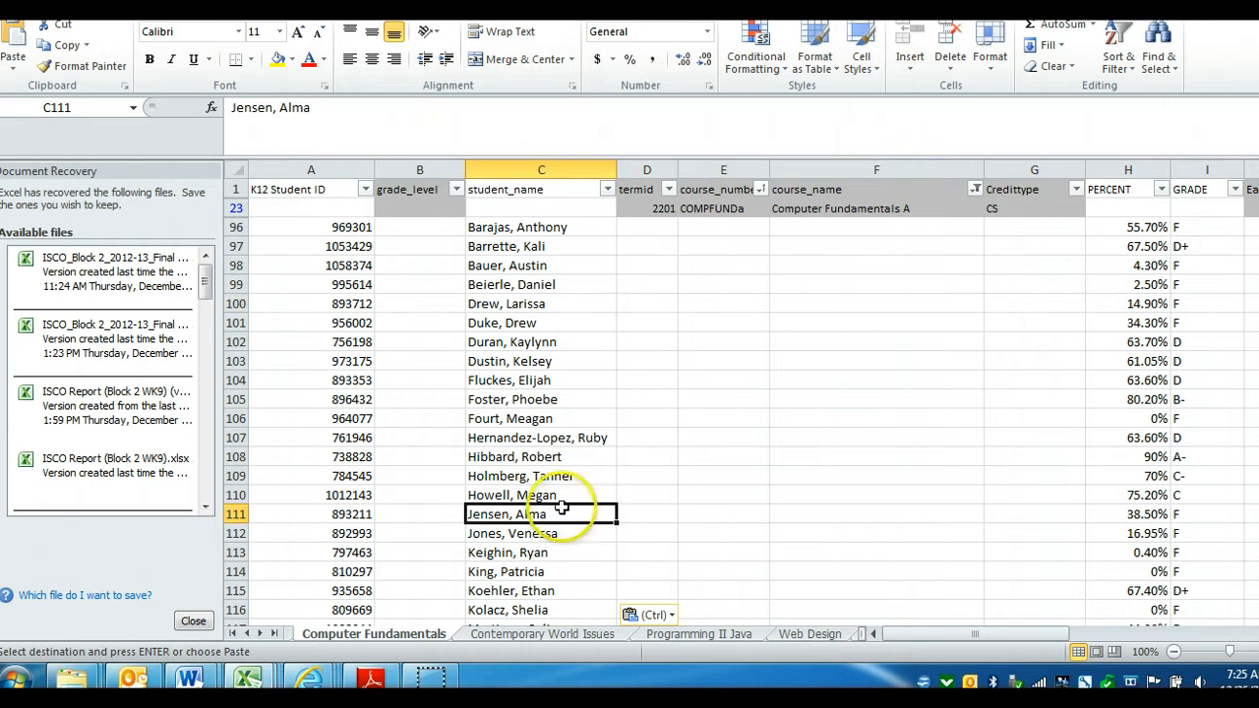
click(1141, 590)
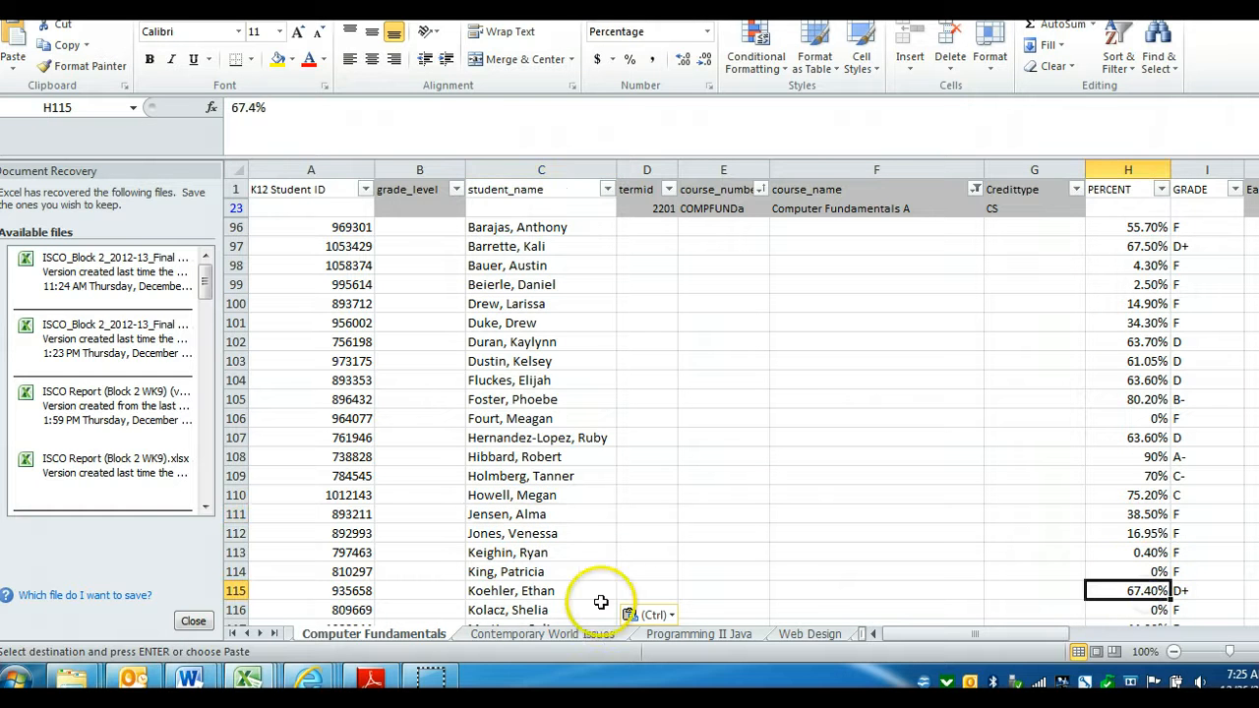
click(540, 591)
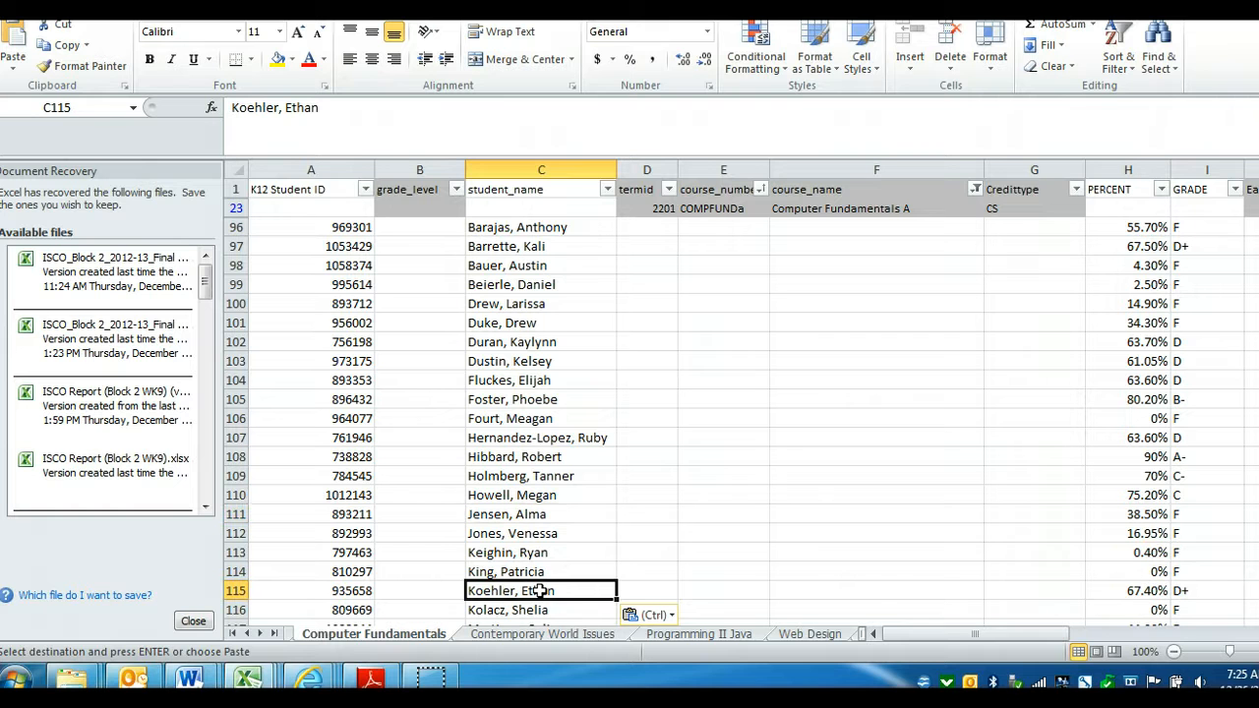